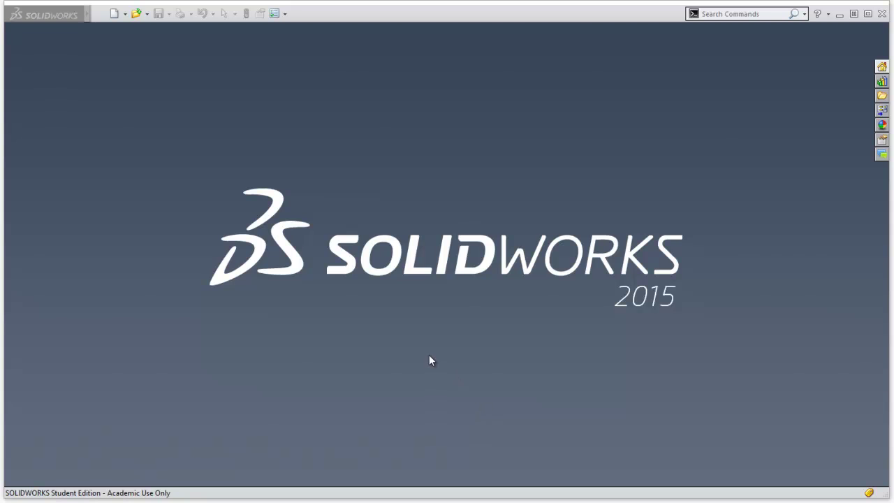
Create a new part document and start a sketch on the Front Plane
{"action": "left_click", "coordinate": [114, 14]}
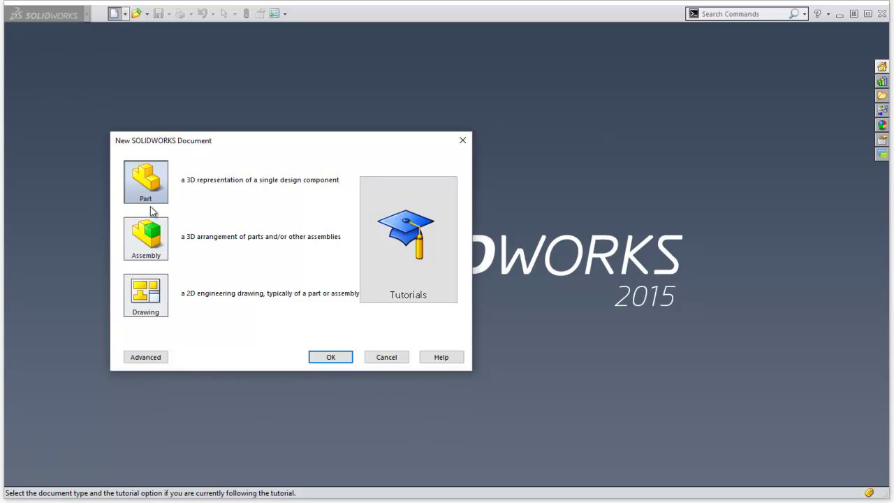
{"action": "left_click", "coordinate": [332, 356]}
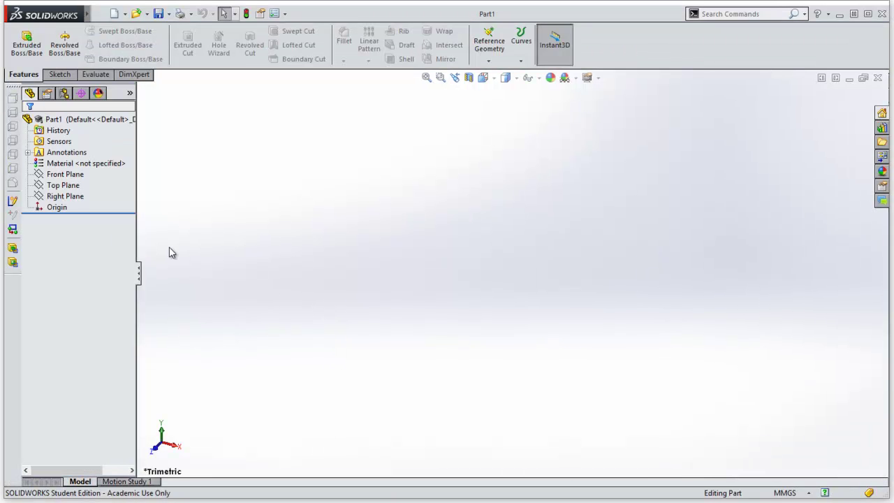
{"action": "left_click", "coordinate": [61, 75]}
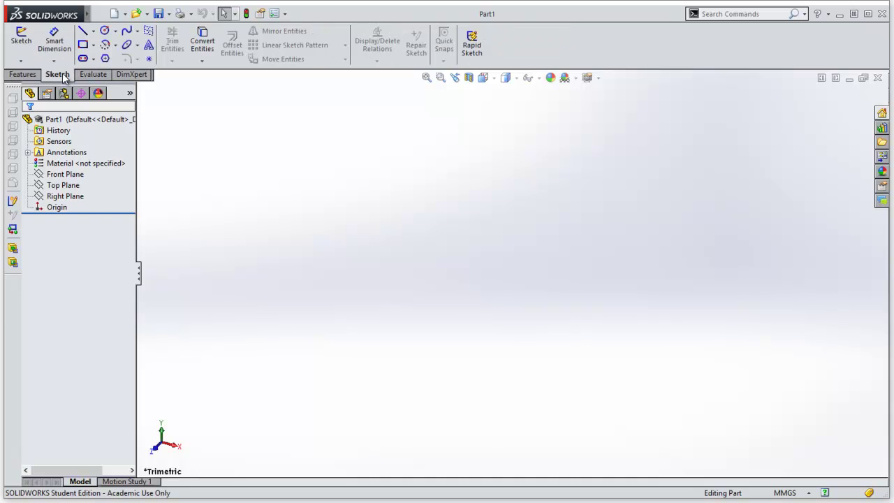
{"action": "left_click", "coordinate": [20, 43]}
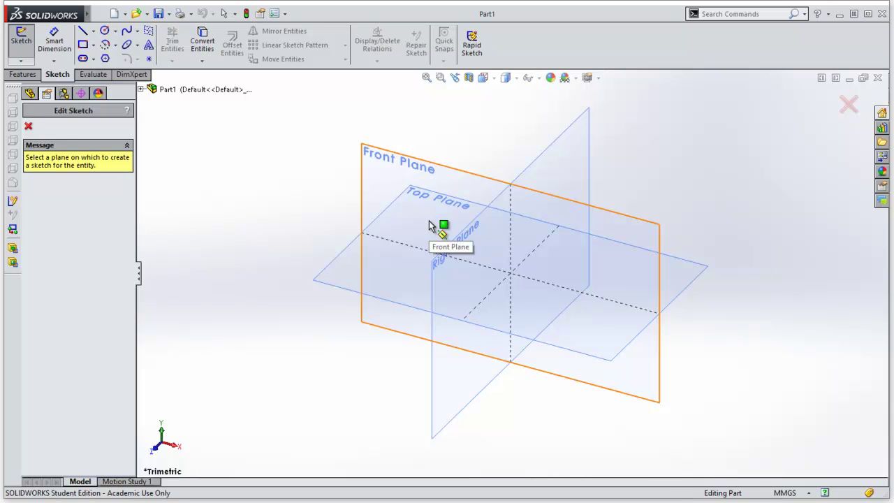
{"action": "left_click", "coordinate": [431, 227]}
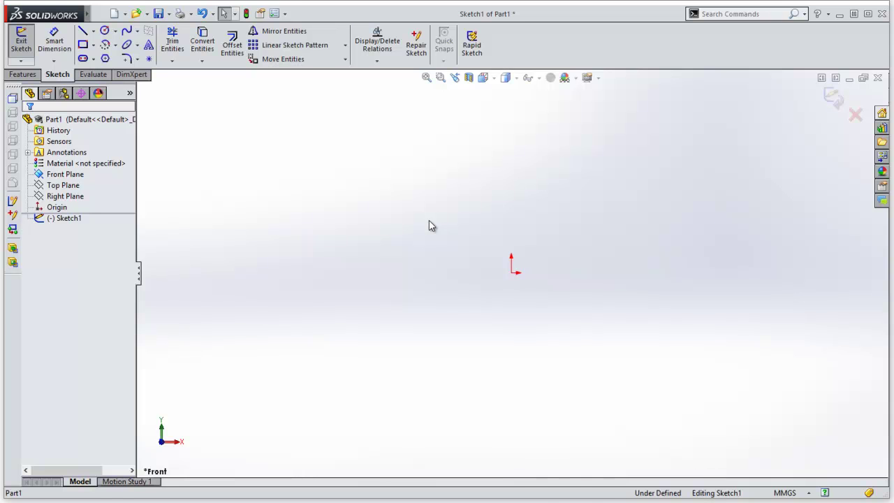
Make sure the Autotrace add-in is enabled in the list of add-ins
{"action": "mouse_move", "coordinate": [62, 18]}
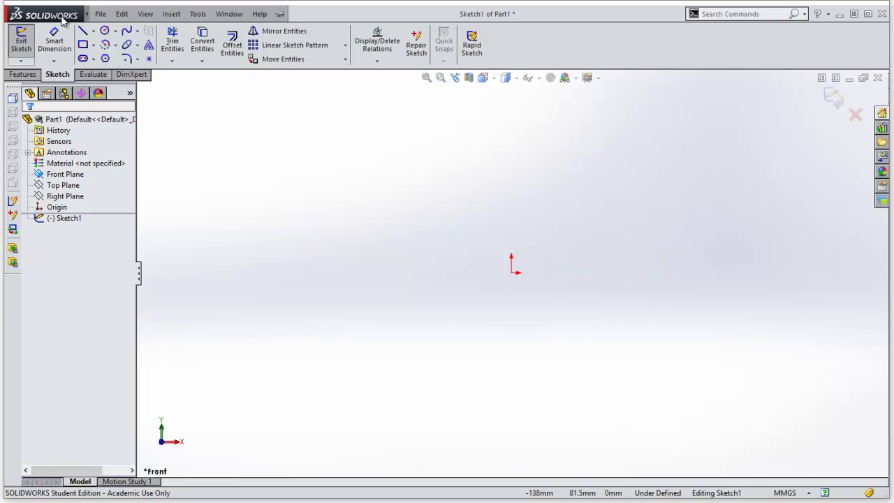
{"action": "left_click", "coordinate": [100, 13]}
{"action": "left_click", "coordinate": [196, 14]}
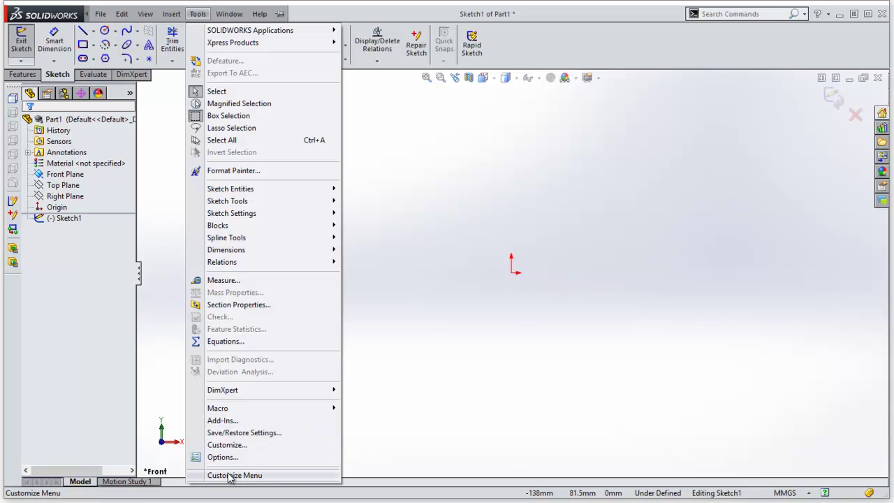
{"action": "left_click", "coordinate": [227, 423]}
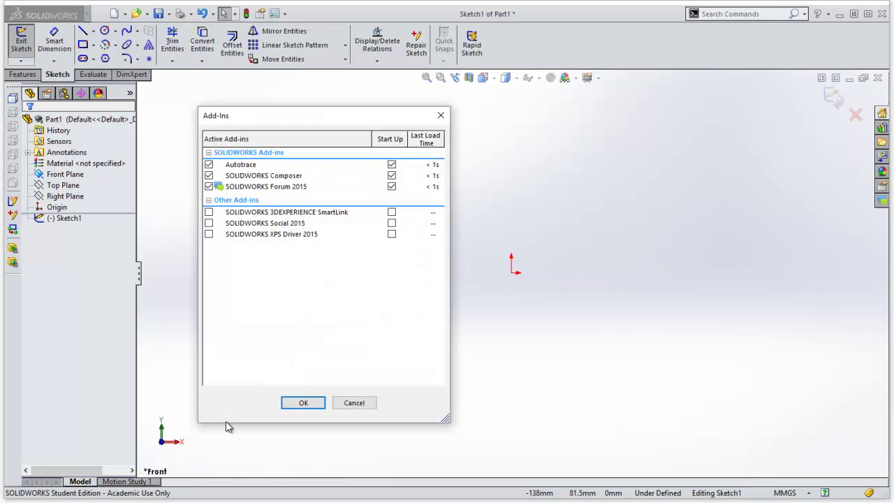
{"action": "left_click", "coordinate": [208, 164]}
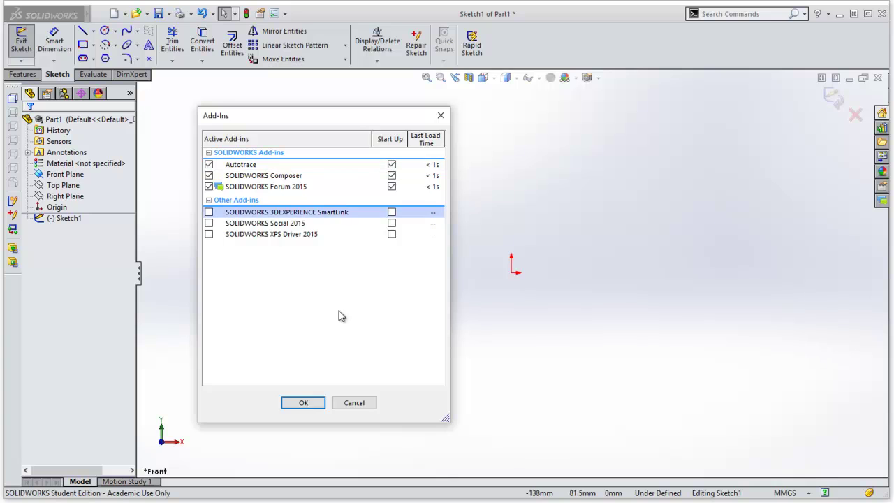
{"action": "left_click", "coordinate": [306, 404]}
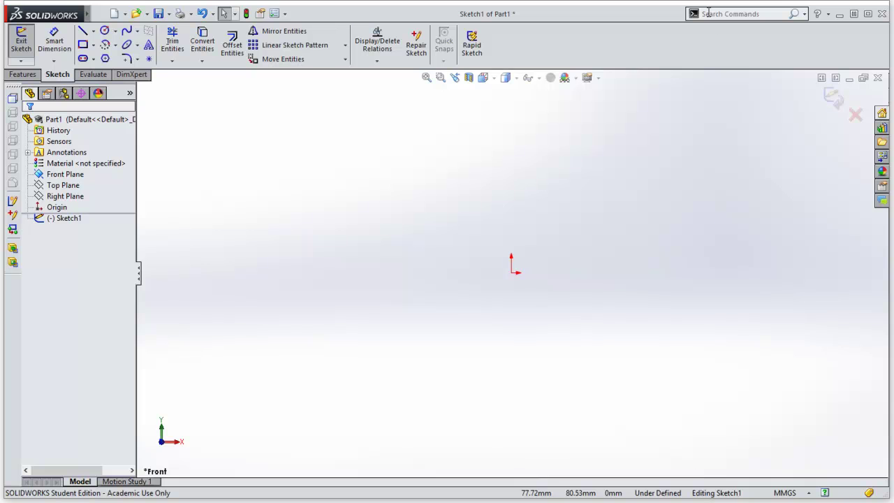
Set the search scope to commands, search for "sketch picture" and start the Sketch Picture command
{"action": "left_click", "coordinate": [805, 14]}
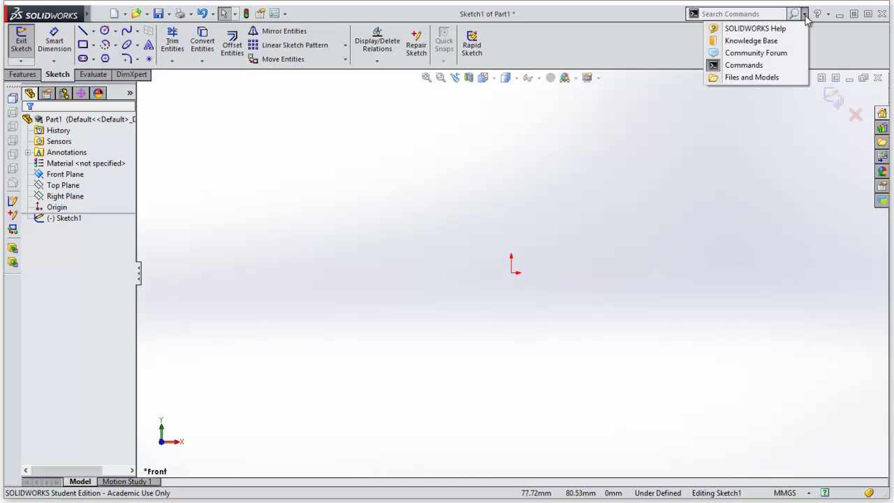
{"action": "left_click", "coordinate": [755, 65]}
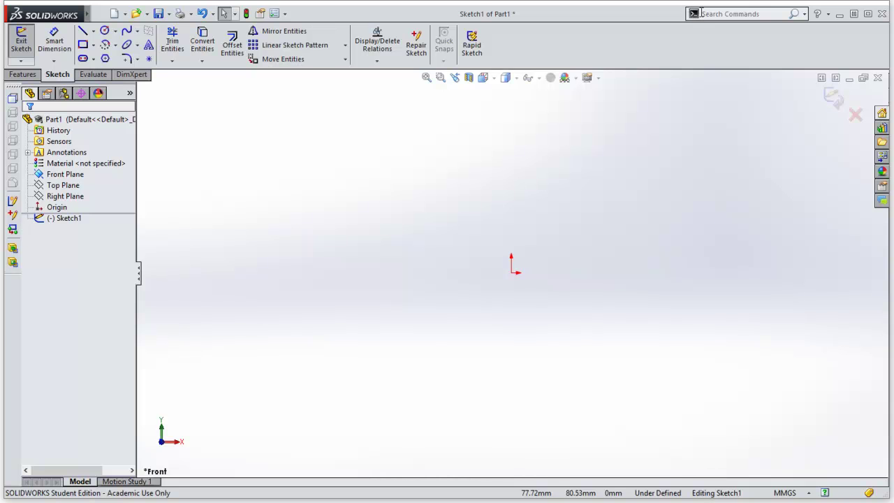
{"action": "left_click", "coordinate": [746, 13]}
{"action": "type", "text": "sketch picture"}
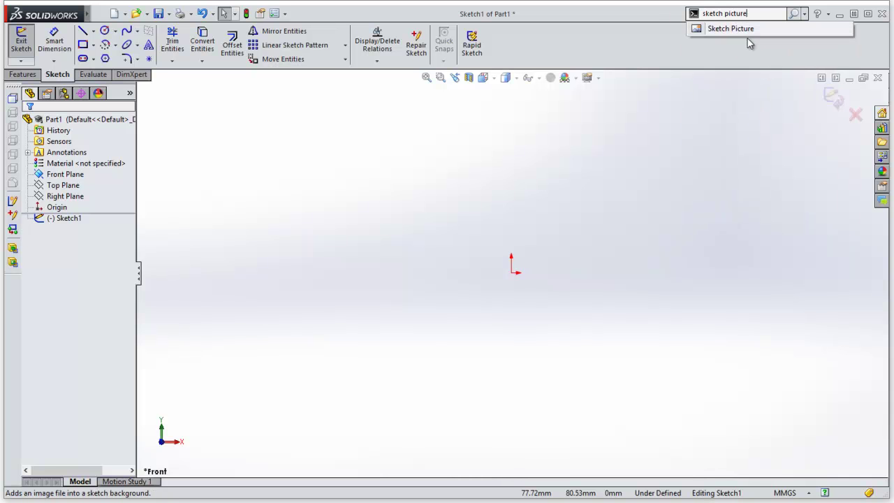
{"action": "left_click", "coordinate": [739, 29]}
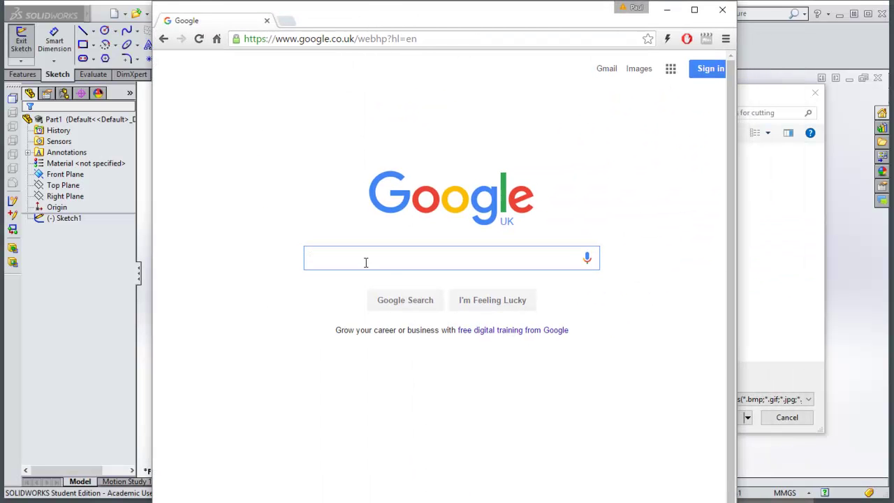
In the Chrome browser, search Google for "dinosaur" and show the image results
{"action": "type", "text": "din"}
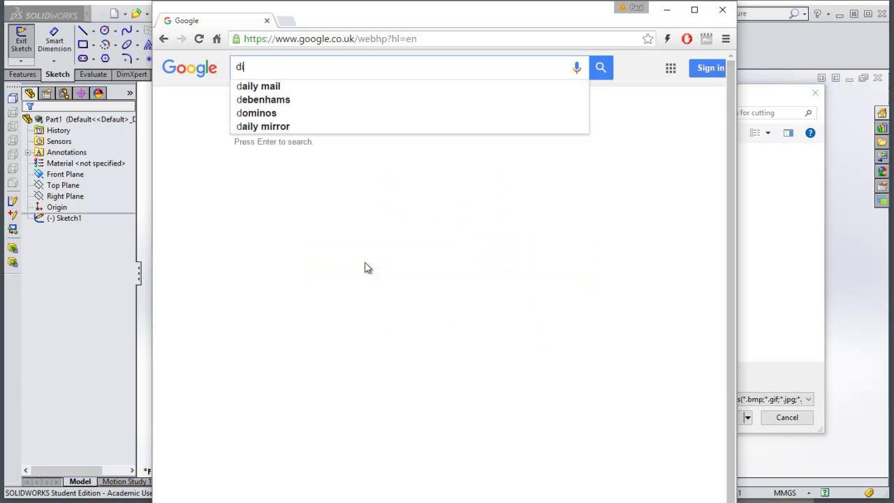
{"action": "type", "text": "osa"}
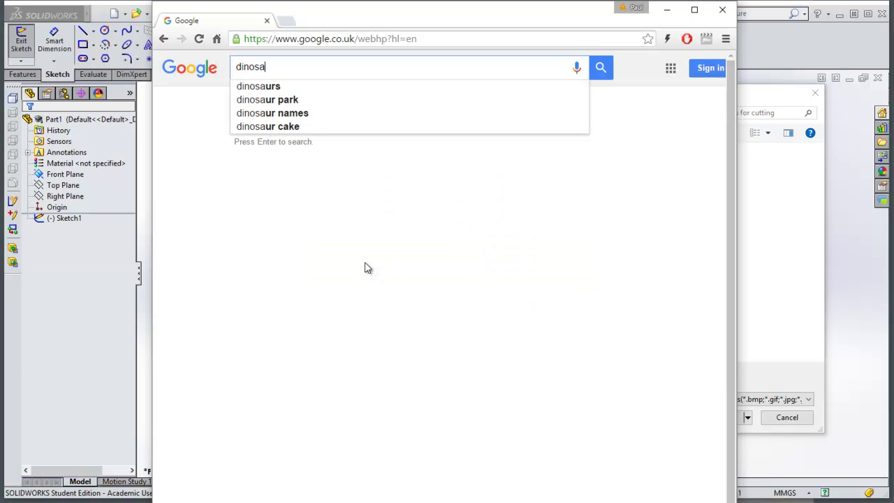
{"action": "type", "text": "ur"}
{"action": "key", "text": "Return"}
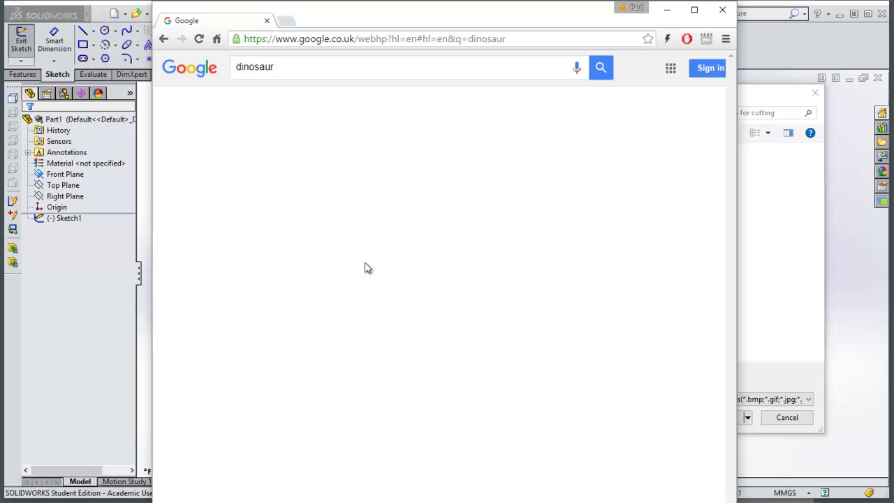
{"action": "left_click", "coordinate": [282, 107]}
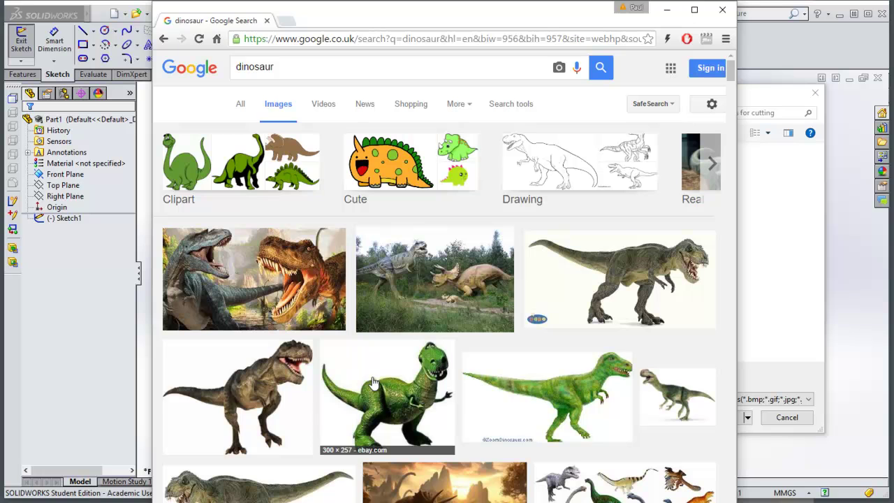
Refine the image search to "dinosaur silhouette" and narrow it to the Cute category
{"action": "left_click", "coordinate": [296, 69]}
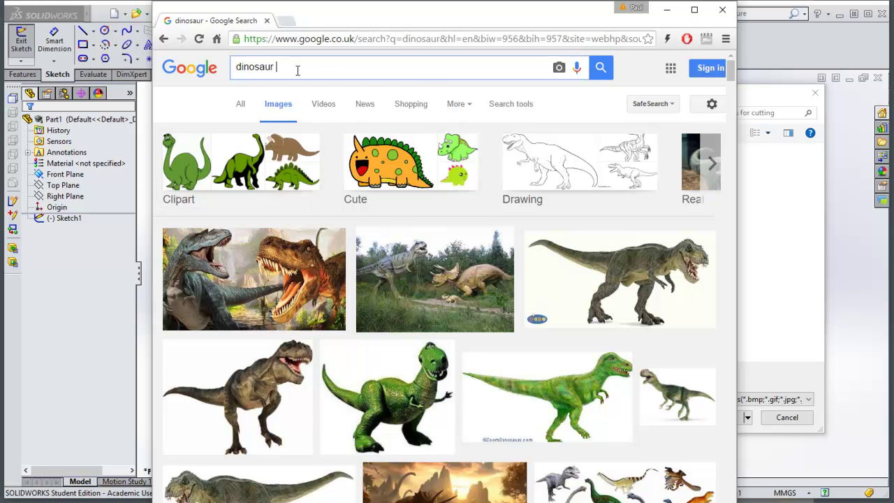
{"action": "type", "text": "sil"}
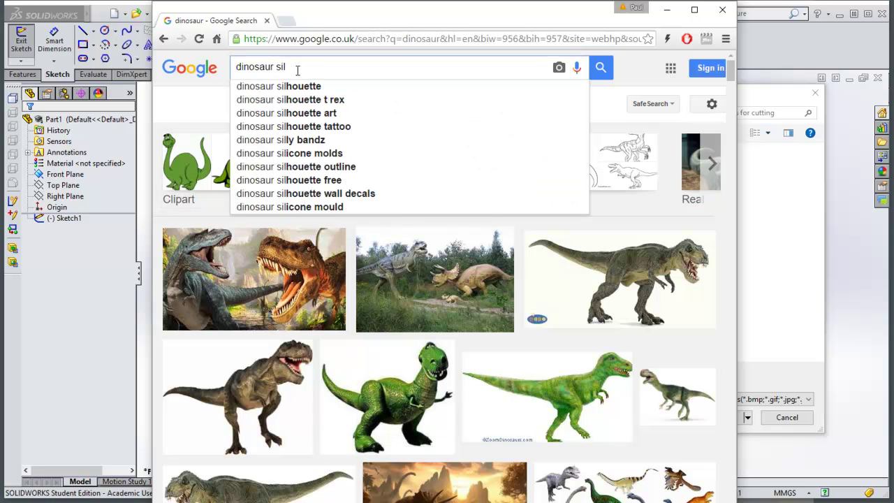
{"action": "left_click", "coordinate": [307, 87]}
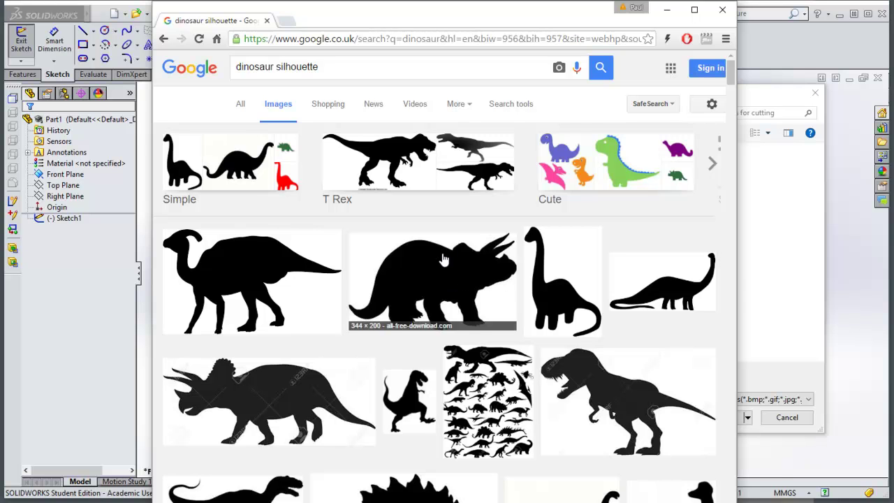
{"action": "left_click", "coordinate": [569, 168]}
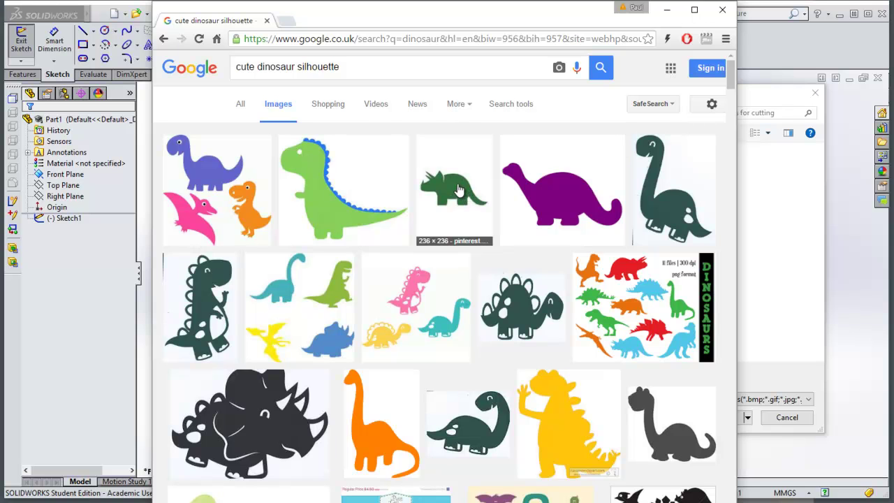
Filter the cute dinosaur silhouette images to Medium size
{"action": "left_click", "coordinate": [505, 112]}
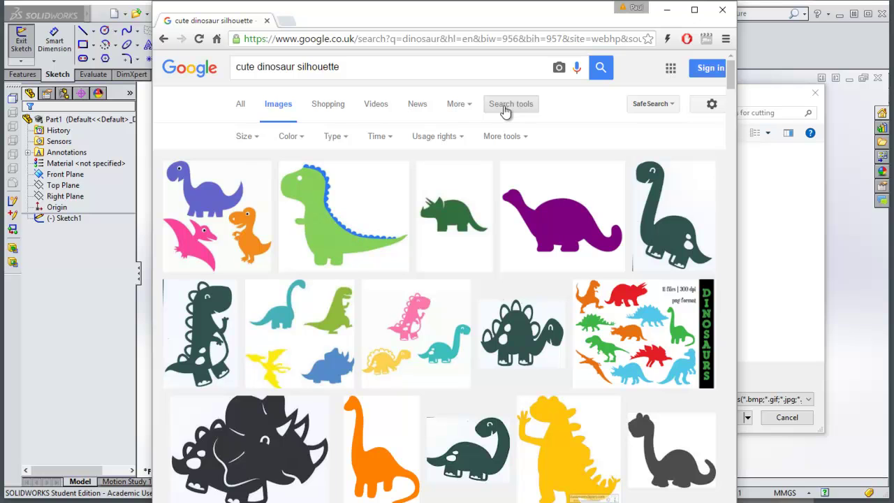
{"action": "left_click", "coordinate": [253, 138]}
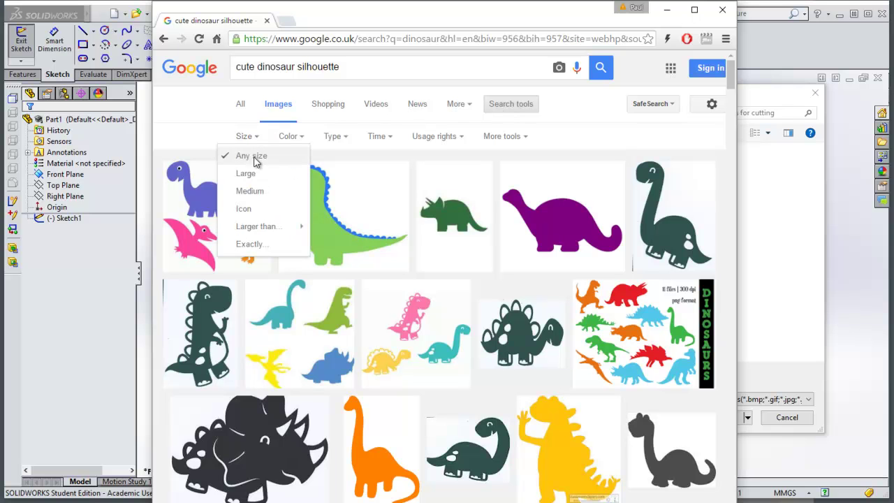
{"action": "left_click", "coordinate": [246, 190]}
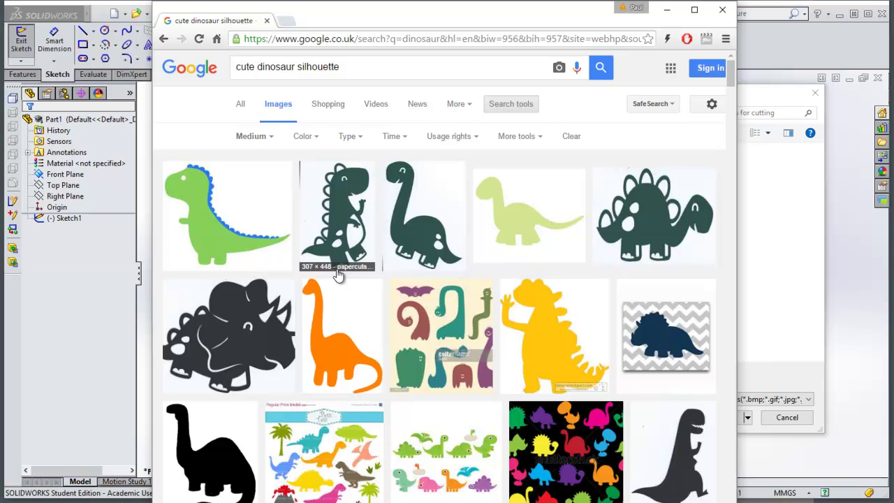
Open the orange long-necked dinosaur image at full size, save it to the Desktop as dinosaur-311065_960_720.png, and close the browser
{"action": "left_click", "coordinate": [343, 338]}
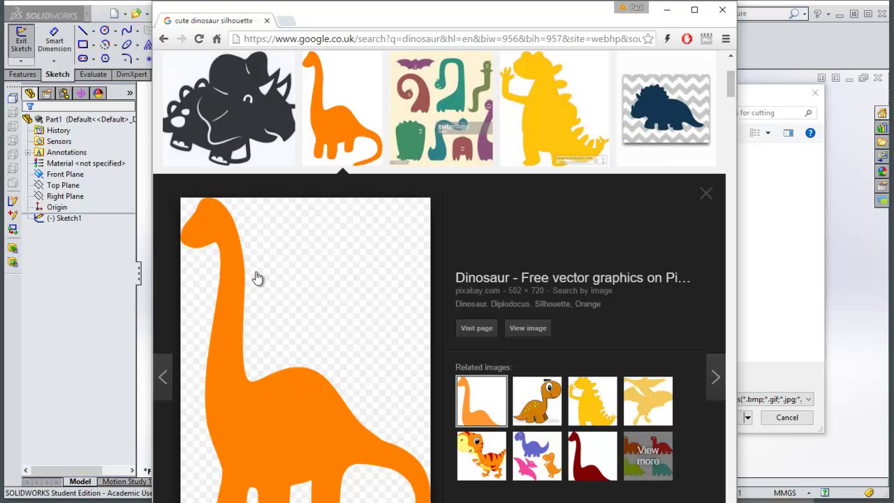
{"action": "left_click", "coordinate": [527, 331]}
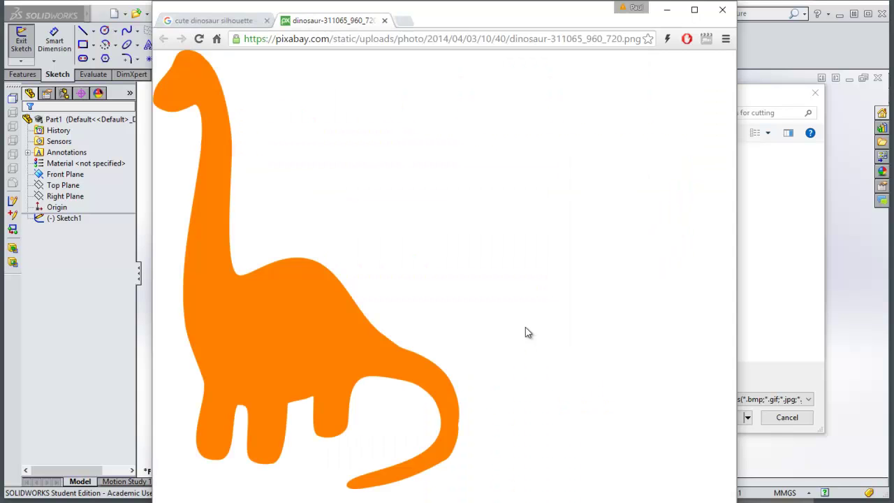
{"action": "right_click", "coordinate": [215, 261]}
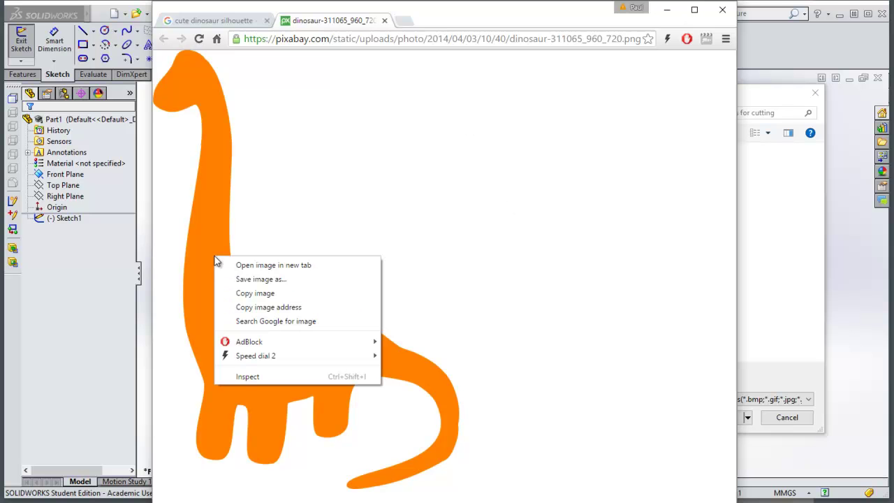
{"action": "left_click", "coordinate": [249, 278]}
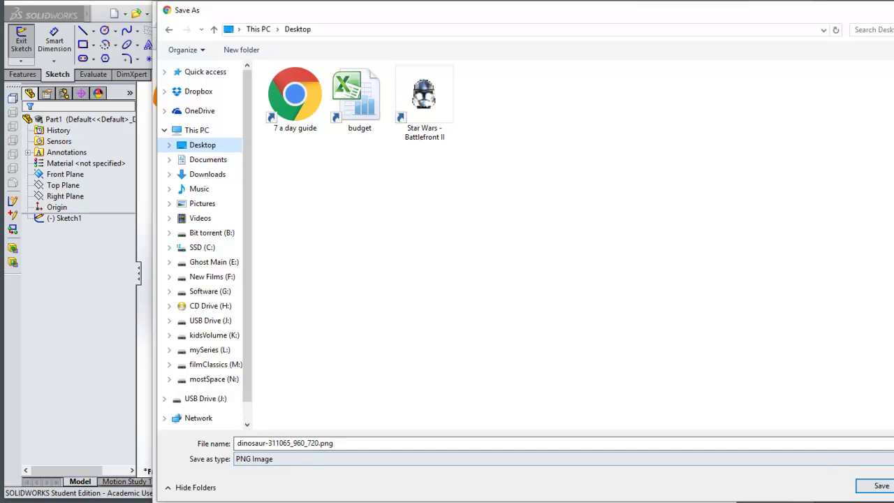
{"action": "left_click", "coordinate": [886, 489]}
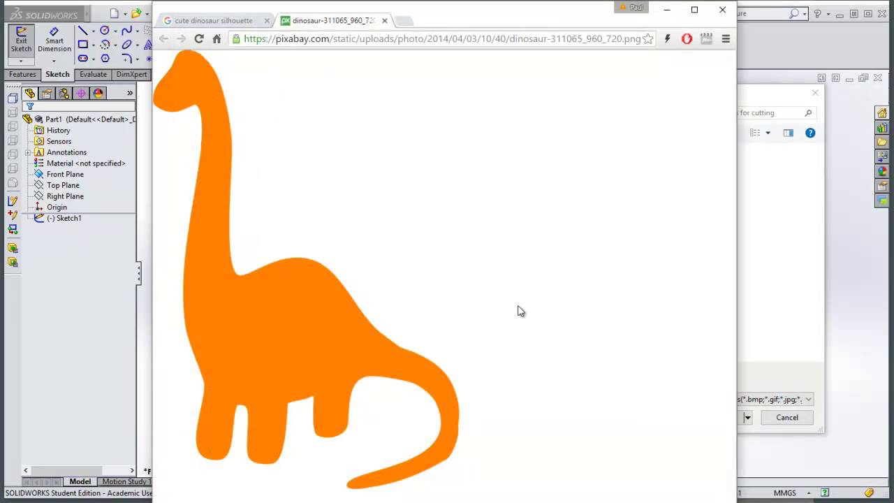
{"action": "left_click", "coordinate": [722, 10]}
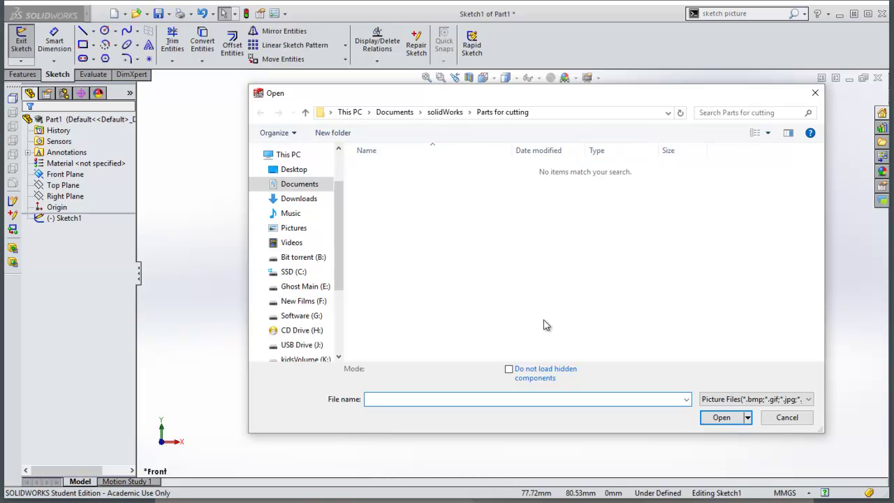
Restart the Sketch Picture command and insert dinosaur-311065_960_720.png from the Desktop into the sketch
{"action": "left_click", "coordinate": [780, 416]}
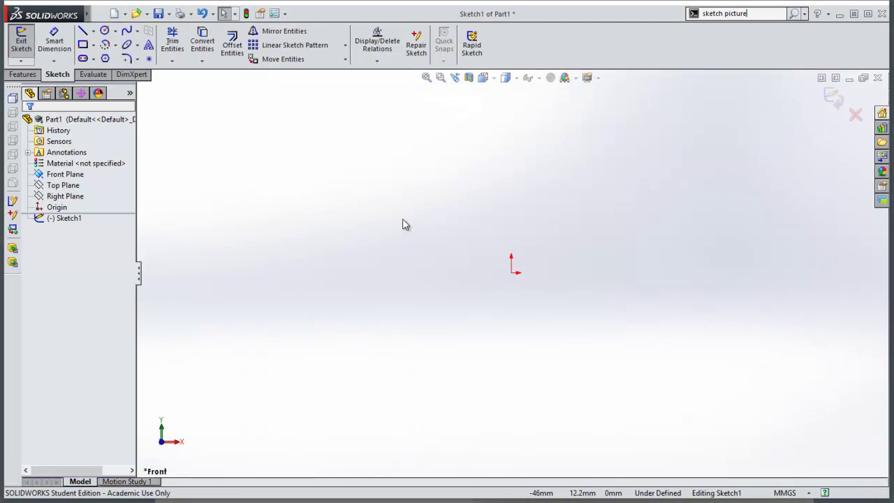
{"action": "left_click", "coordinate": [755, 12]}
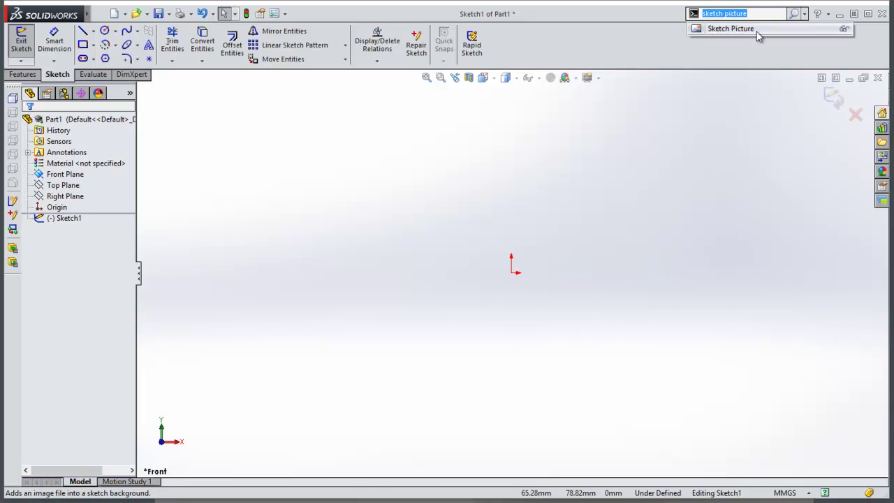
{"action": "left_click", "coordinate": [756, 28]}
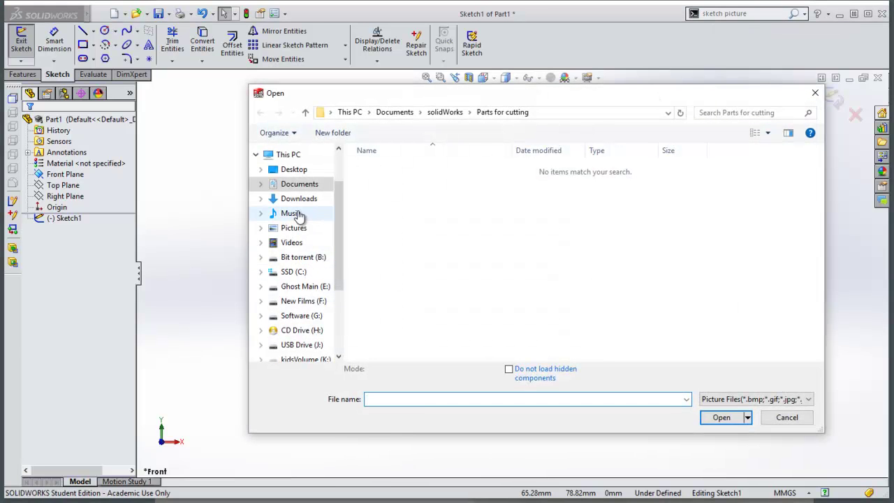
{"action": "left_click", "coordinate": [294, 169]}
{"action": "left_click", "coordinate": [520, 183]}
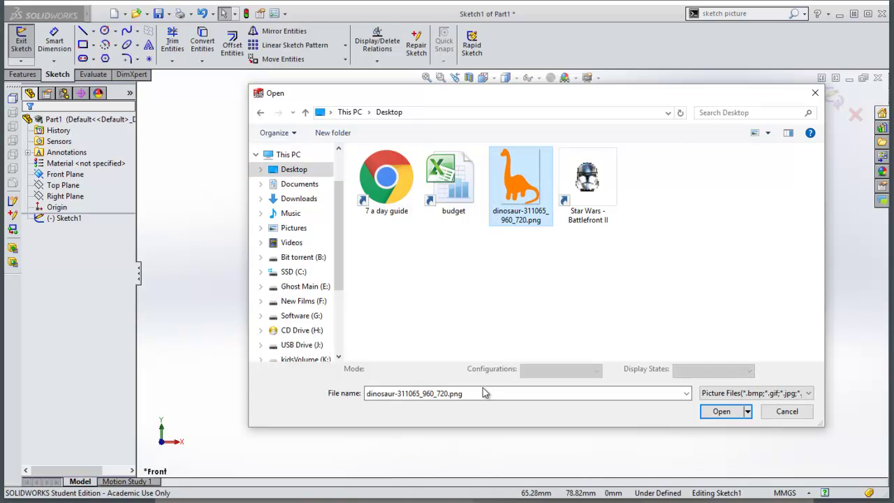
{"action": "left_click", "coordinate": [721, 412]}
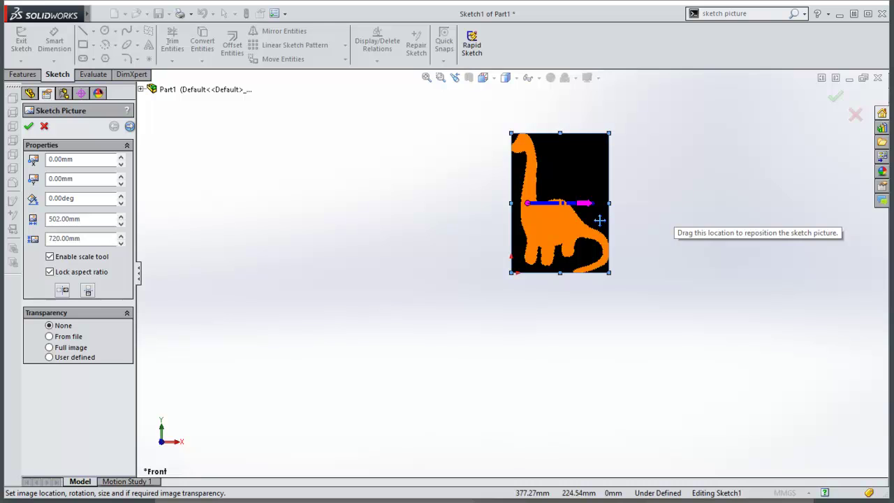
Go to the tracing page of the sketch picture, pick the orange dinosaur body with the color selection tool, and begin the trace
{"action": "scroll", "coordinate": [594, 218], "scroll_direction": "down", "scroll_amount": 3}
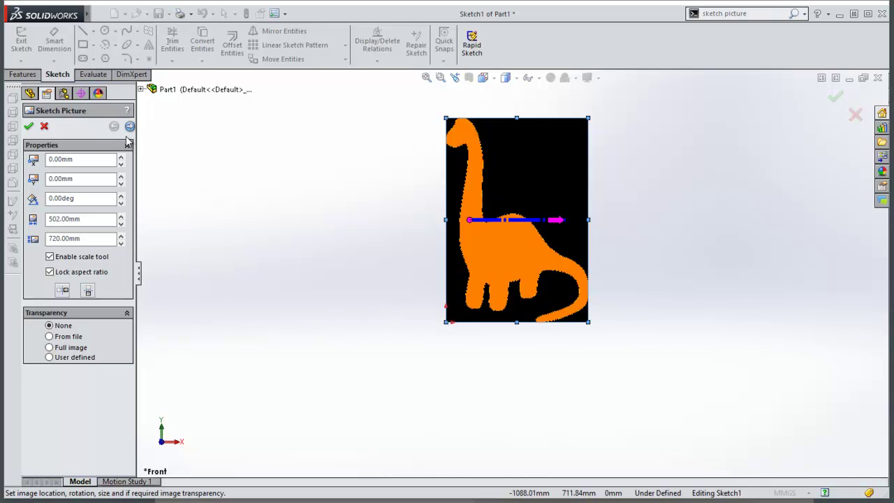
{"action": "mouse_move", "coordinate": [45, 17]}
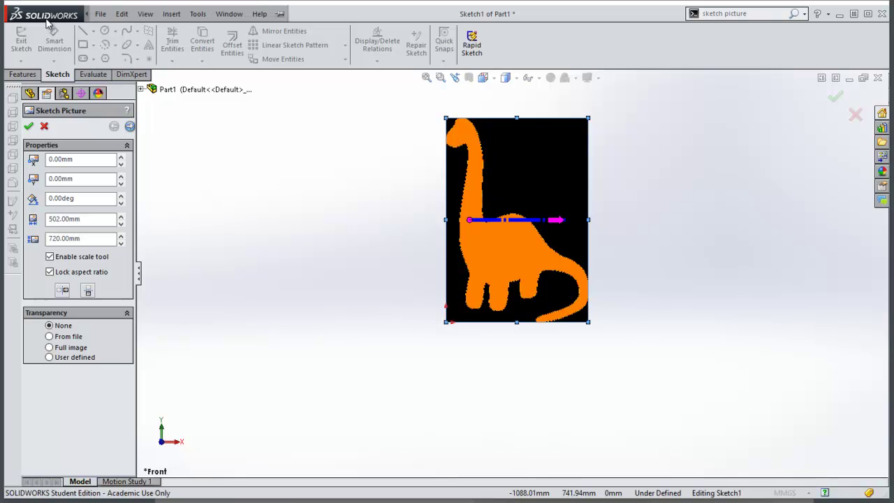
{"action": "left_click", "coordinate": [198, 14]}
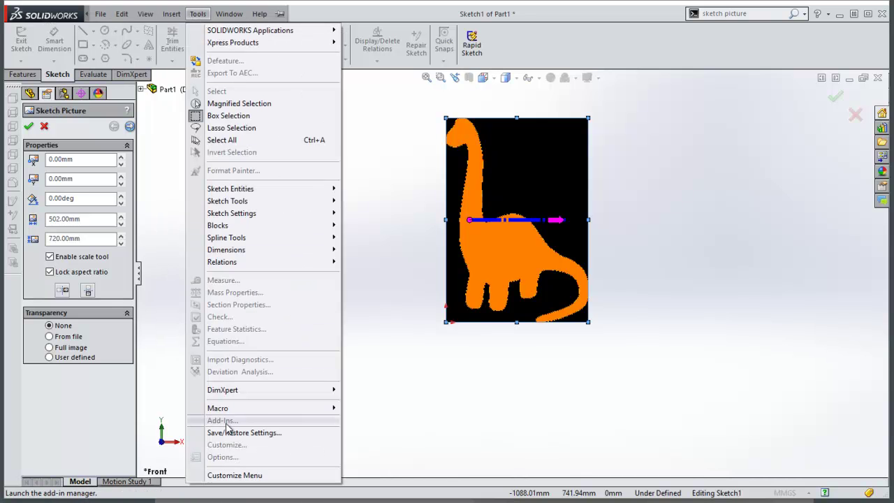
{"action": "left_click", "coordinate": [129, 127]}
{"action": "left_click", "coordinate": [130, 126]}
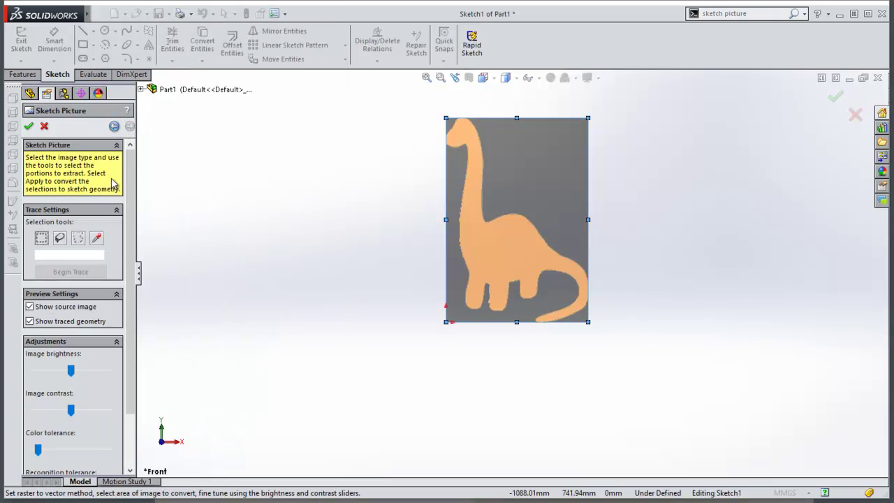
{"action": "left_click", "coordinate": [97, 239]}
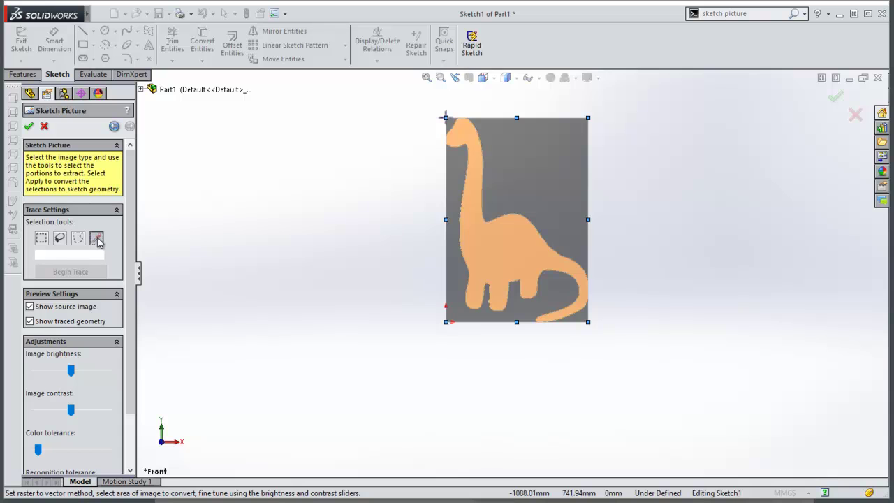
{"action": "left_click", "coordinate": [480, 238]}
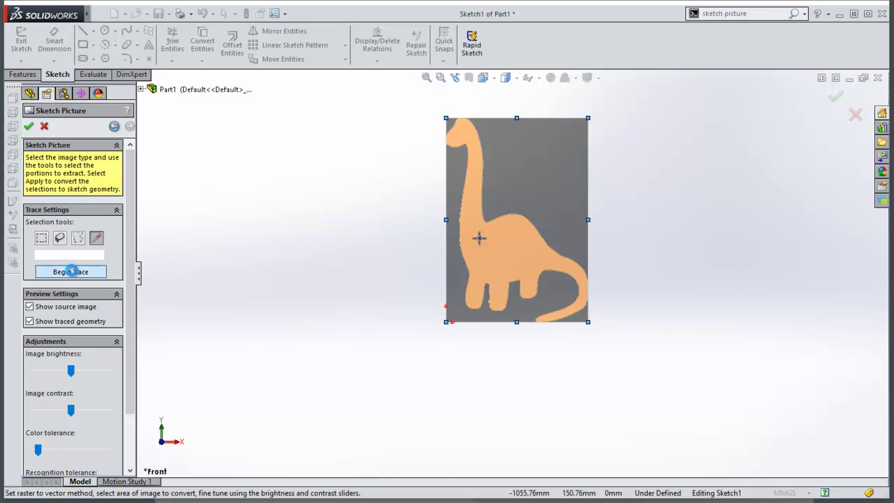
{"action": "left_click", "coordinate": [72, 273]}
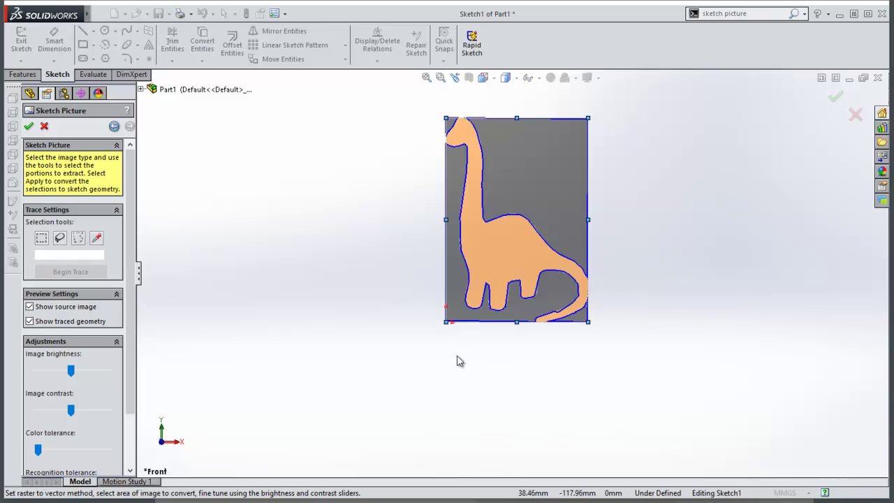
Raise the image contrast to near maximum, the color tolerance to about the middle, and the recognition tolerance slightly
{"action": "scroll", "coordinate": [132, 429], "scroll_direction": "down", "scroll_amount": 2}
{"action": "scroll", "coordinate": [135, 438], "scroll_direction": "down", "scroll_amount": 1}
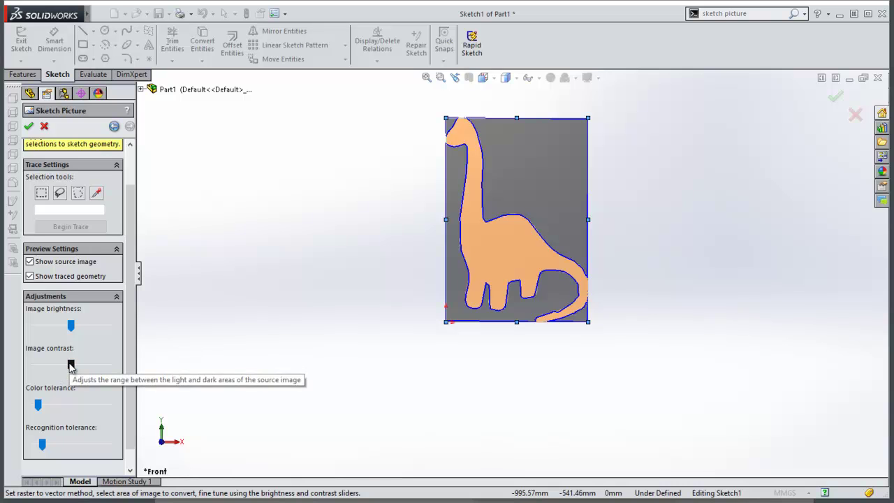
{"action": "left_click_drag", "start_coordinate": [70, 365], "coordinate": [98, 368]}
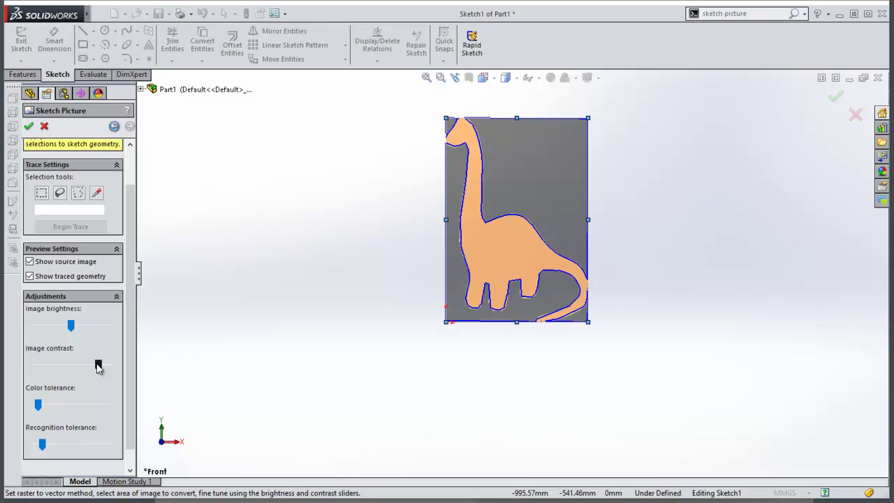
{"action": "left_click_drag", "start_coordinate": [46, 409], "coordinate": [77, 405]}
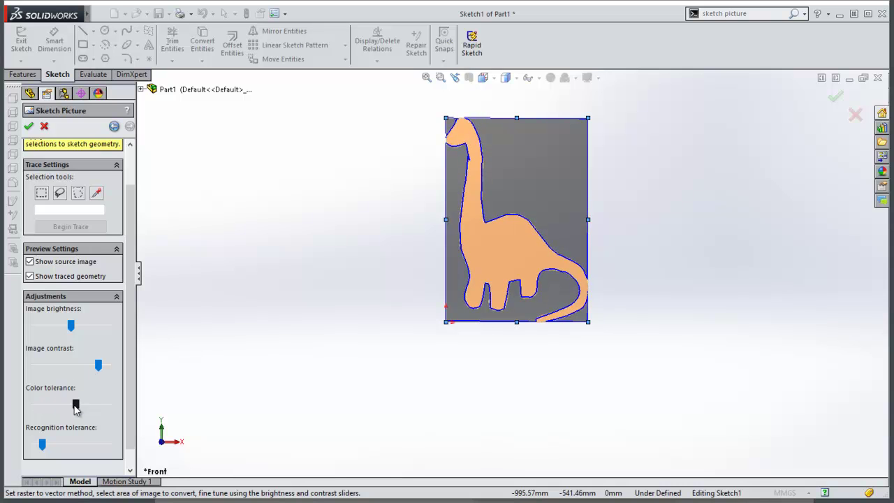
{"action": "mouse_move", "coordinate": [42, 450]}
{"action": "left_mouse_down"}
{"action": "mouse_move", "coordinate": [82, 449]}
{"action": "mouse_move", "coordinate": [56, 446]}
{"action": "left_mouse_up"}
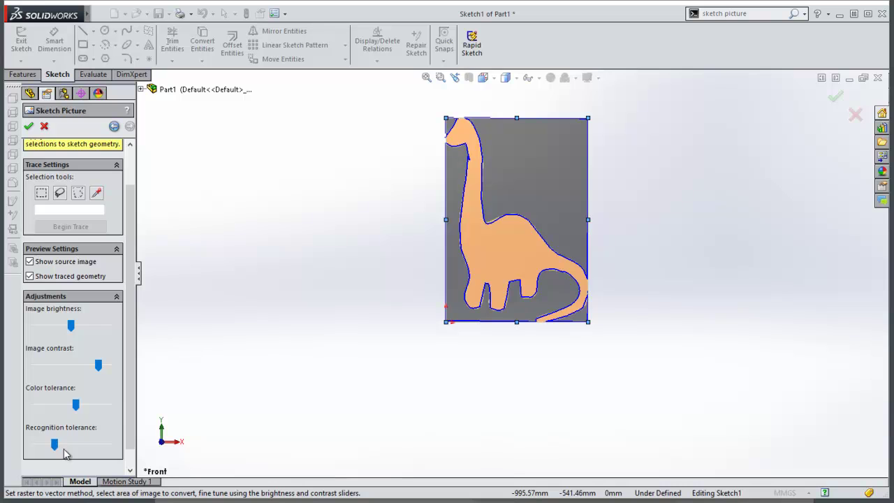
Apply the trace to convert the dinosaur outline into sketch geometry and accept the sketch picture
{"action": "left_click_drag", "start_coordinate": [129, 401], "coordinate": [135, 417]}
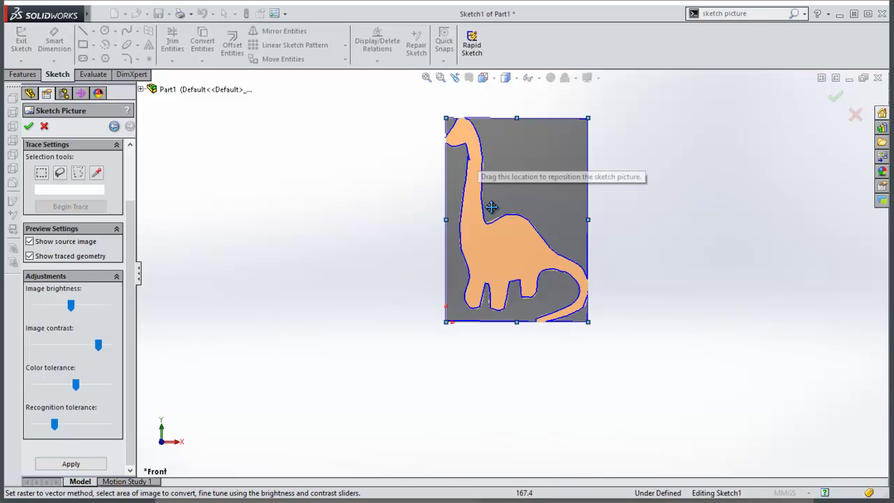
{"action": "left_click", "coordinate": [70, 464]}
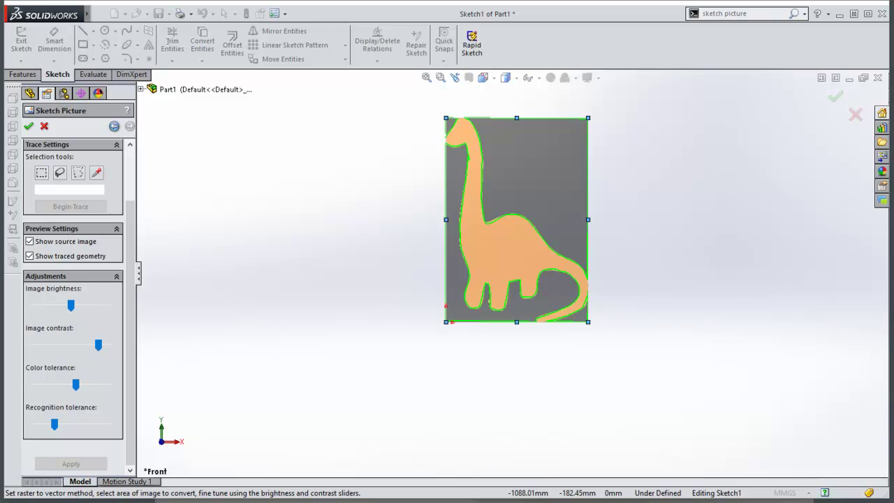
{"action": "left_click", "coordinate": [29, 127]}
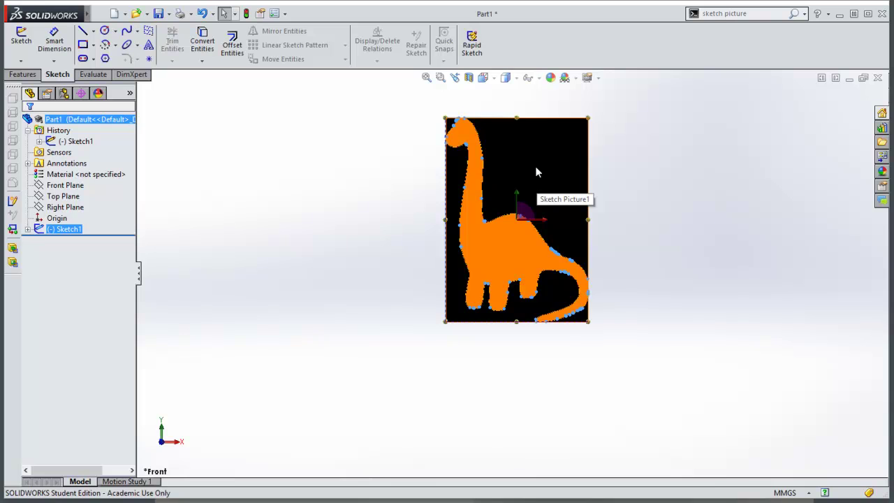
Suppress the dinosaur sketch picture so that only the traced geometry remains on the Front Plane
{"action": "right_click", "coordinate": [519, 149]}
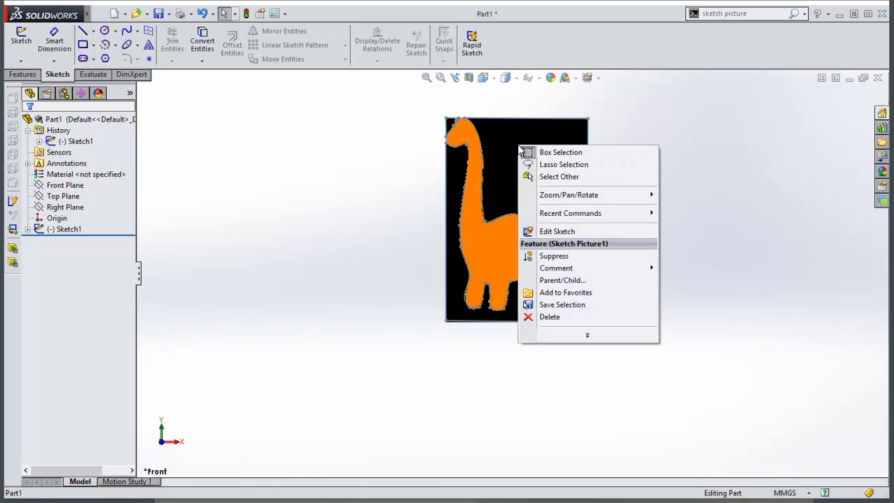
{"action": "left_click", "coordinate": [558, 258]}
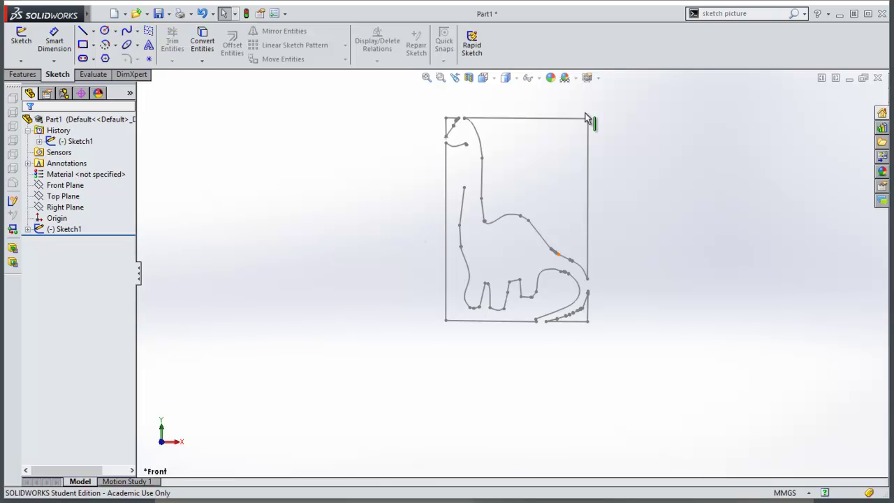
{"action": "left_click", "coordinate": [585, 284]}
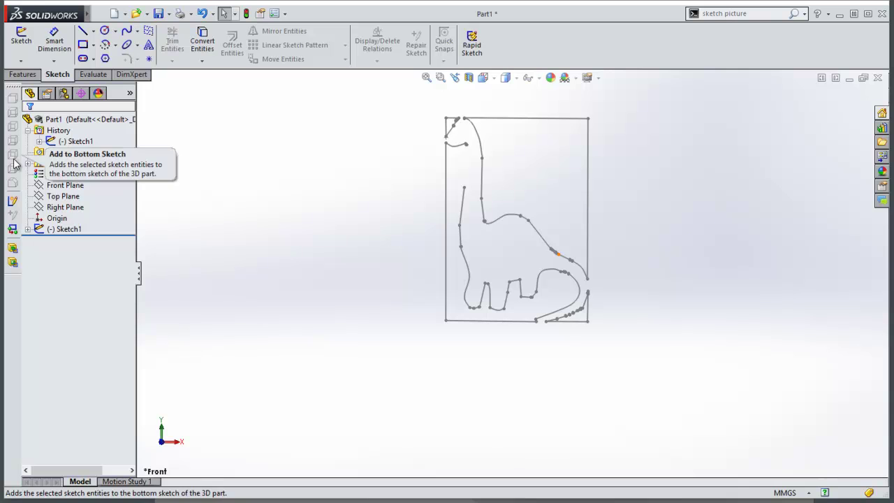
Edit the traced sketch and remove all rectangular frame lines around the dinosaur using Trim to closest
{"action": "left_click", "coordinate": [23, 43]}
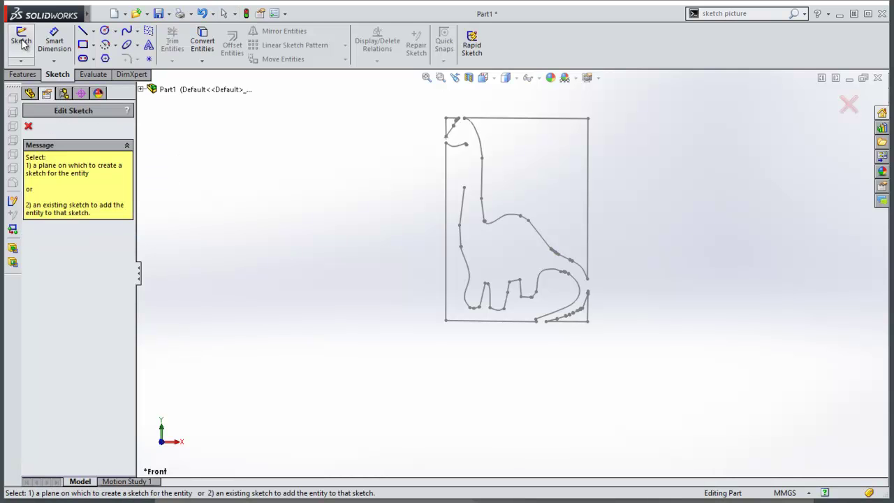
{"action": "left_click", "coordinate": [482, 173]}
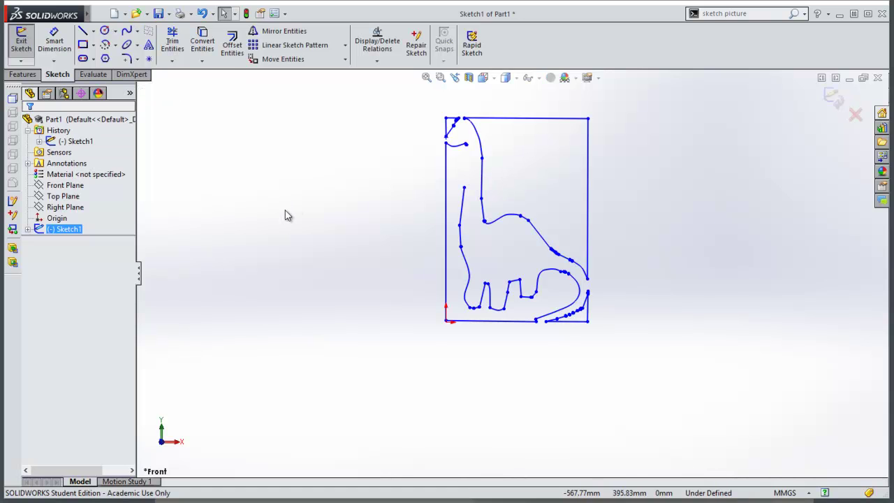
{"action": "left_click", "coordinate": [172, 42]}
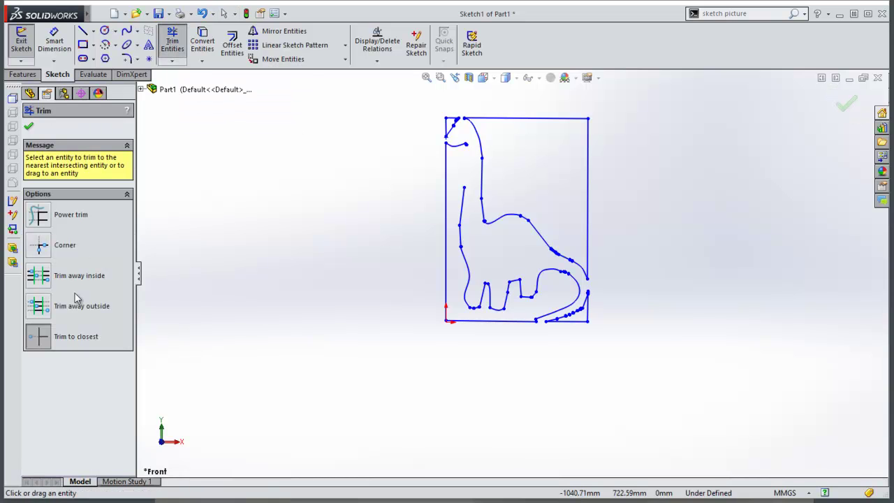
{"action": "left_click", "coordinate": [78, 338]}
{"action": "left_click", "coordinate": [567, 122]}
{"action": "left_click", "coordinate": [588, 143]}
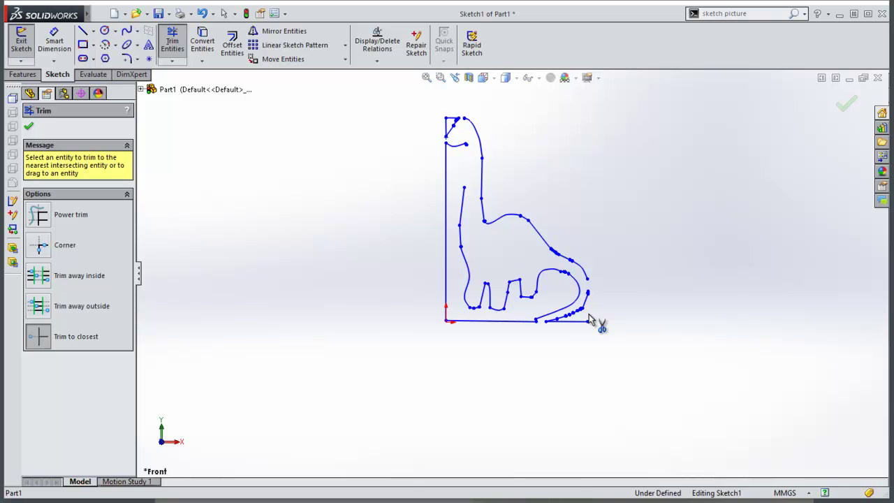
{"action": "left_click", "coordinate": [582, 322]}
{"action": "left_click", "coordinate": [525, 323]}
{"action": "left_click", "coordinate": [447, 296]}
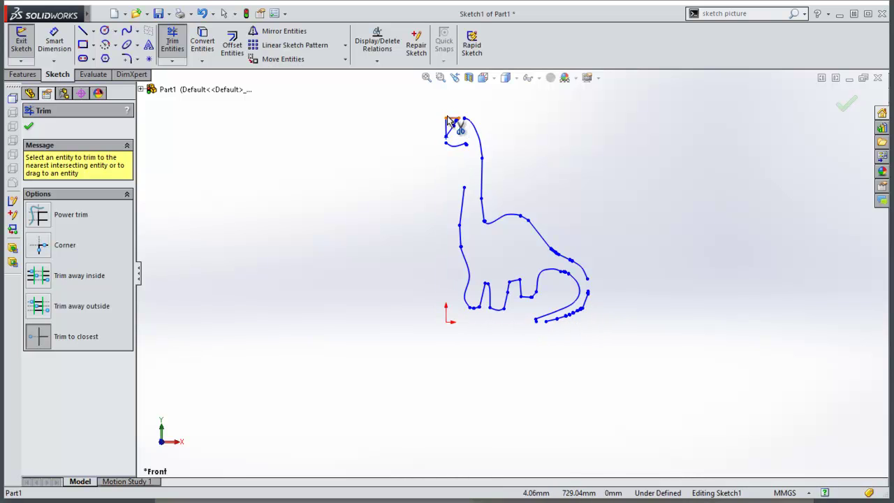
{"action": "left_click", "coordinate": [447, 119]}
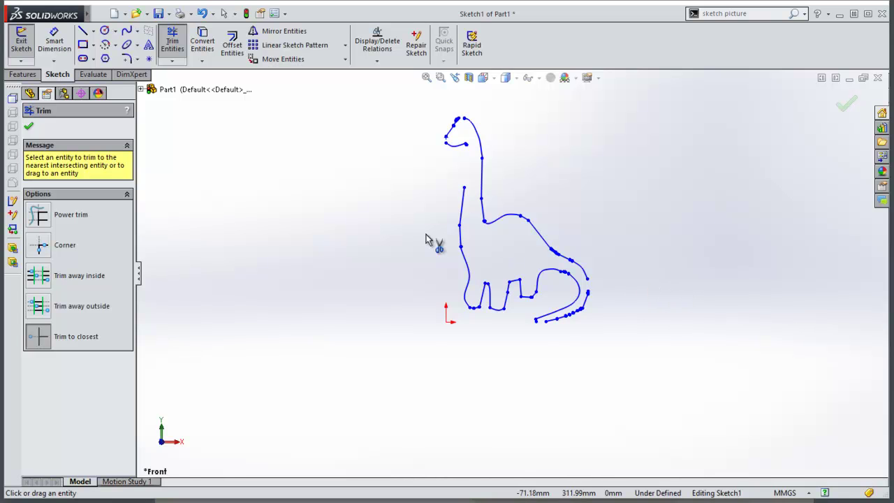
{"action": "left_click", "coordinate": [30, 129]}
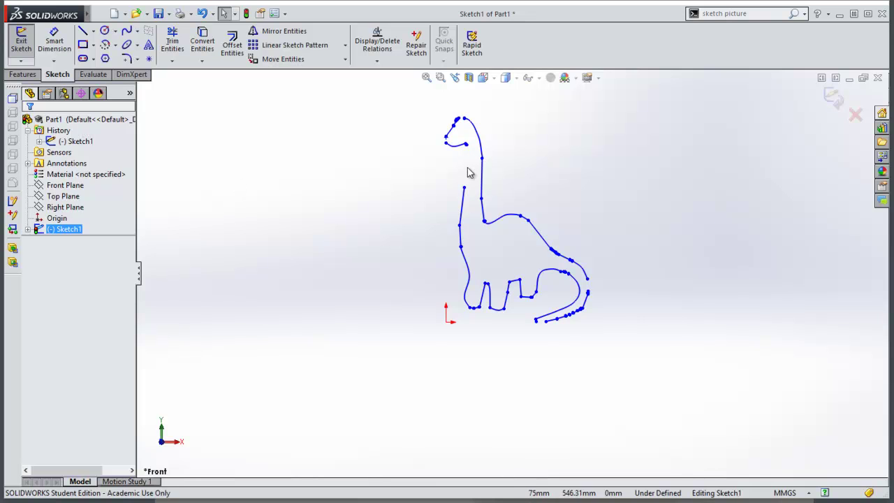
Close the gaps on the tail's outer edge and at the tail tip with lines about 42 mm and 34 mm long
{"action": "left_click", "coordinate": [83, 33]}
{"action": "scroll", "coordinate": [598, 302], "scroll_direction": "down", "scroll_amount": 6}
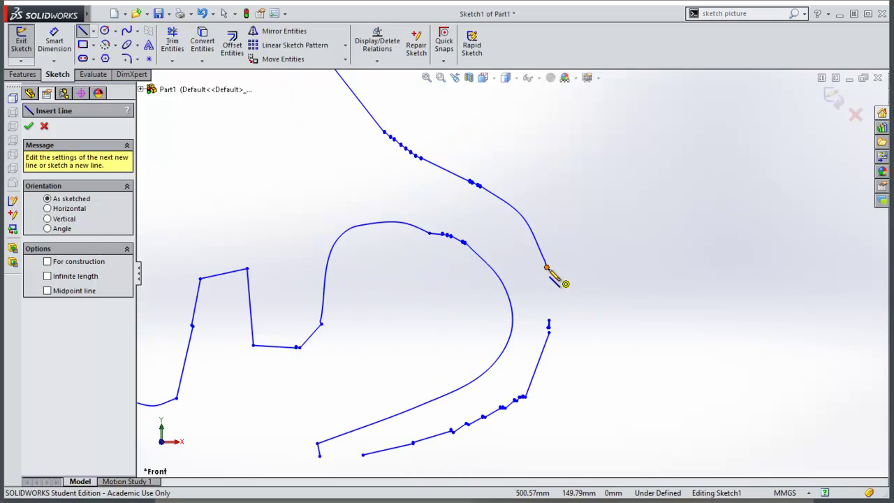
{"action": "left_click_drag", "start_coordinate": [547, 268], "coordinate": [548, 321]}
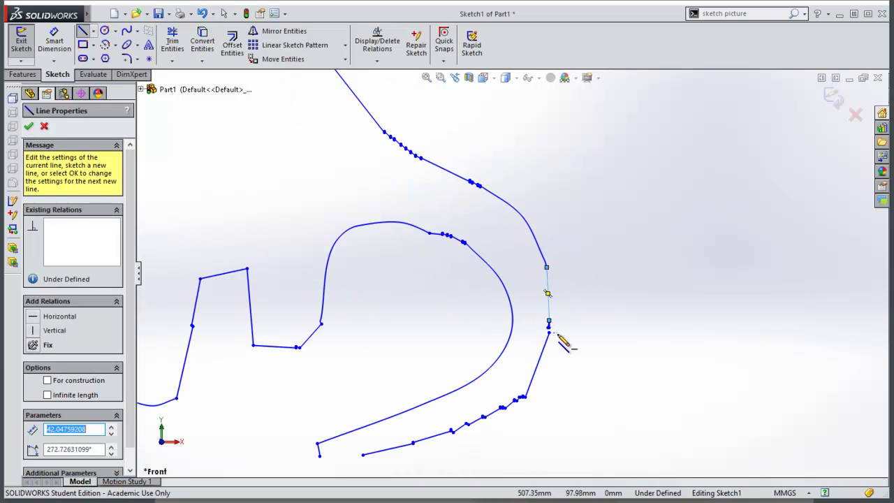
{"action": "left_click", "coordinate": [549, 328]}
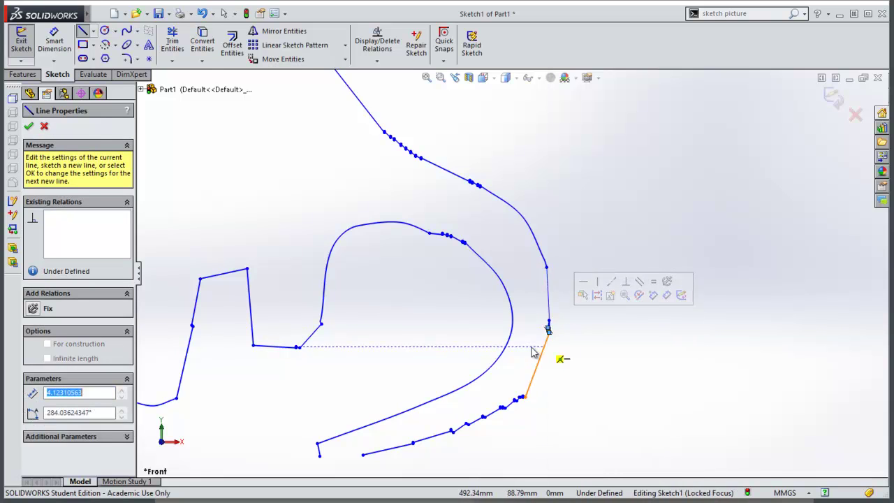
{"action": "scroll", "coordinate": [518, 355], "scroll_direction": "up", "scroll_amount": 3}
{"action": "scroll", "coordinate": [467, 351], "scroll_direction": "down", "scroll_amount": 4}
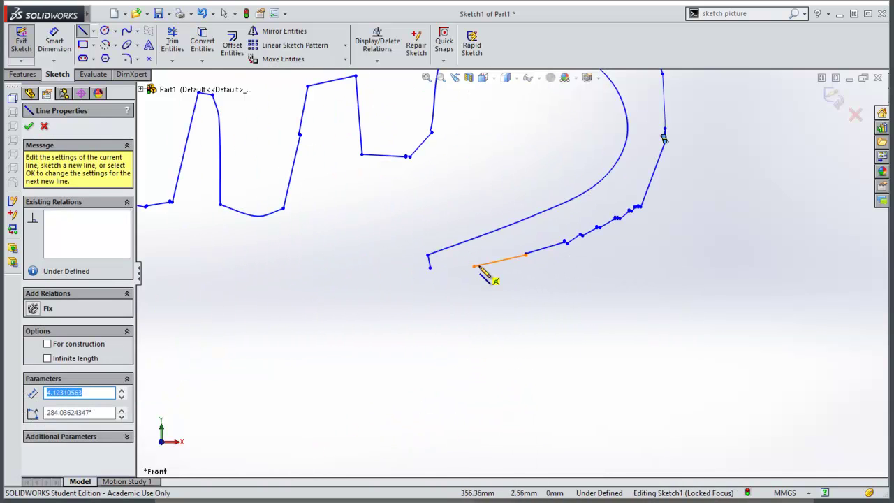
{"action": "left_click", "coordinate": [430, 267]}
Close the gap along the front of the neck below the jaw with a line about 150 mm long
{"action": "key", "text": "z"}
{"action": "key", "text": "z"}
{"action": "key", "text": "z"}
{"action": "key", "text": "z"}
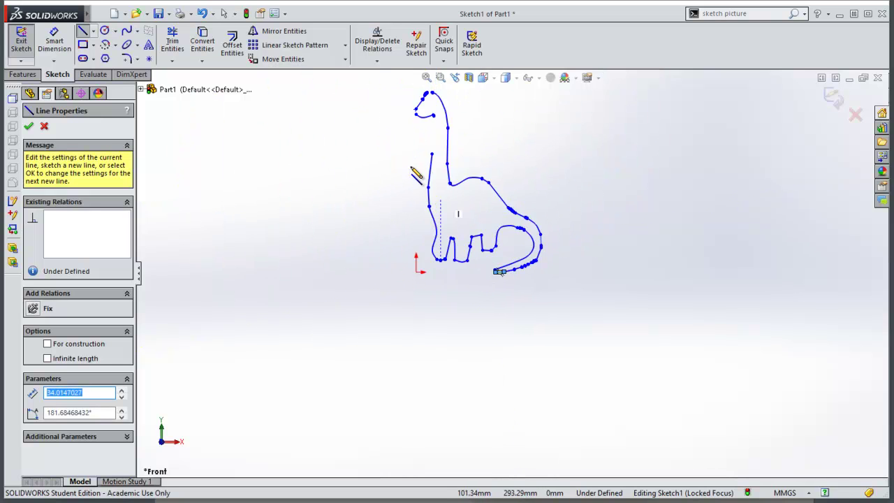
{"action": "key", "text": "z"}
{"action": "scroll", "coordinate": [421, 176], "scroll_direction": "up", "scroll_amount": 5}
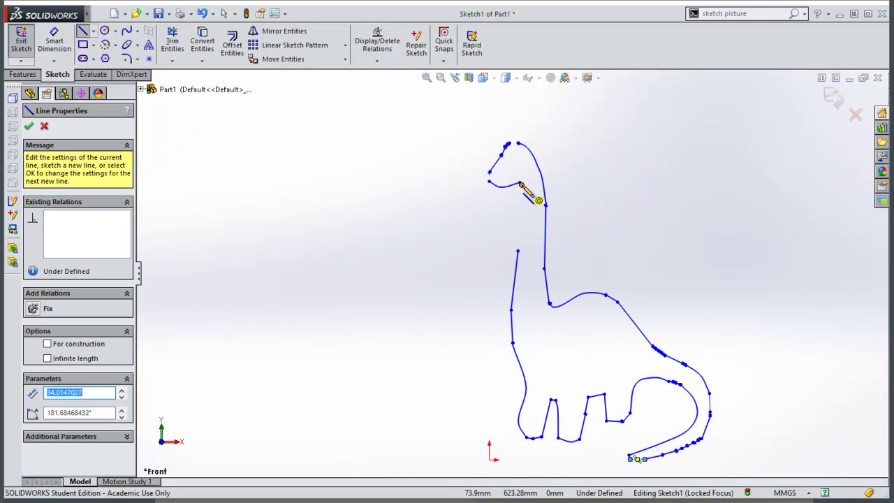
{"action": "left_click", "coordinate": [521, 185]}
{"action": "left_click", "coordinate": [518, 250]}
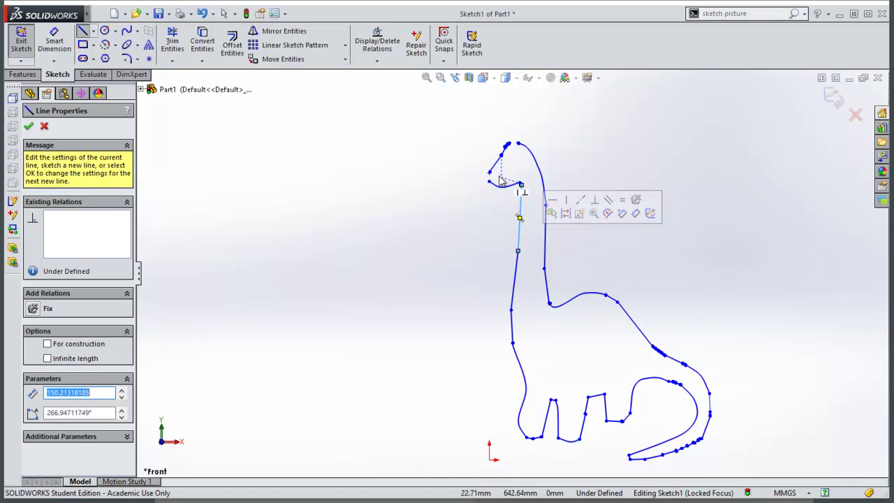
Close the gaps at the mouth and the top of the head with lines about 19 mm and 21 mm long
{"action": "scroll", "coordinate": [490, 187], "scroll_direction": "up", "scroll_amount": 5}
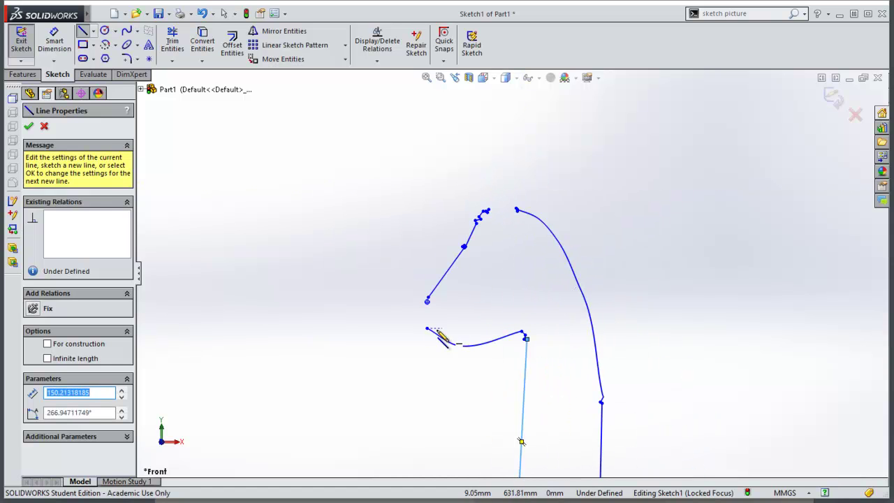
{"action": "left_click", "coordinate": [428, 328]}
{"action": "left_click", "coordinate": [428, 302]}
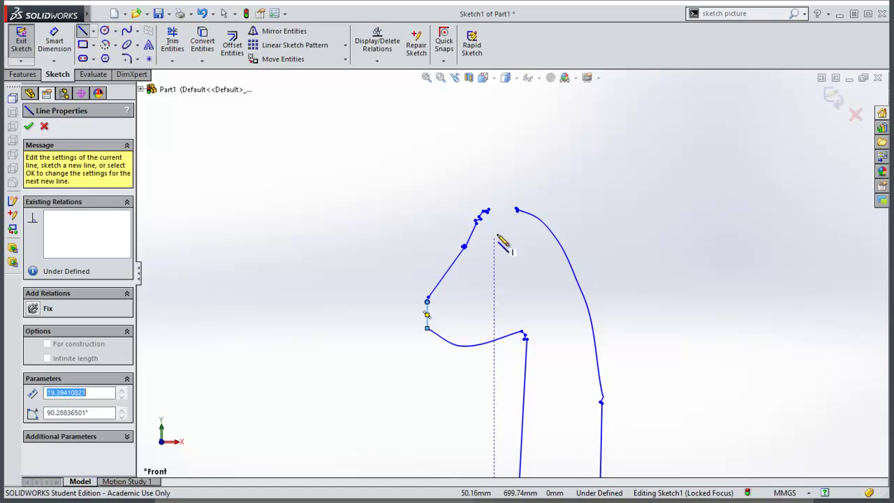
{"action": "left_click", "coordinate": [487, 210]}
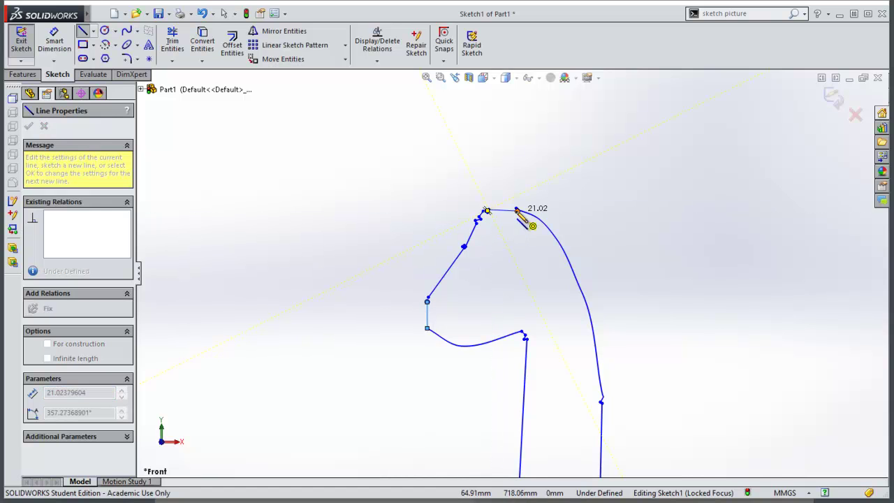
{"action": "left_click", "coordinate": [517, 210]}
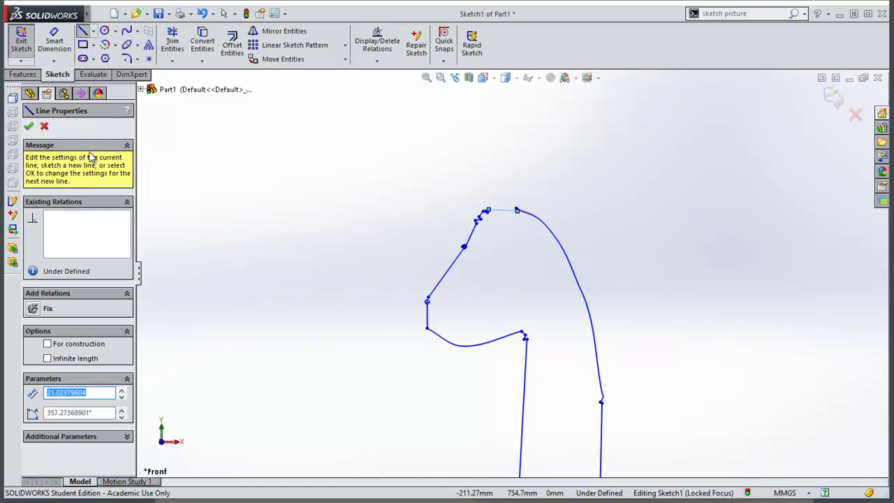
{"action": "left_click", "coordinate": [29, 127]}
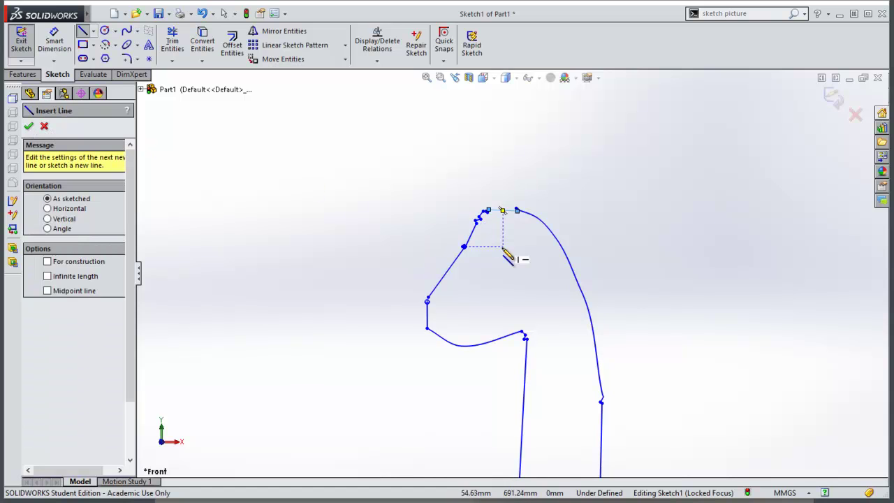
{"action": "left_click", "coordinate": [44, 127]}
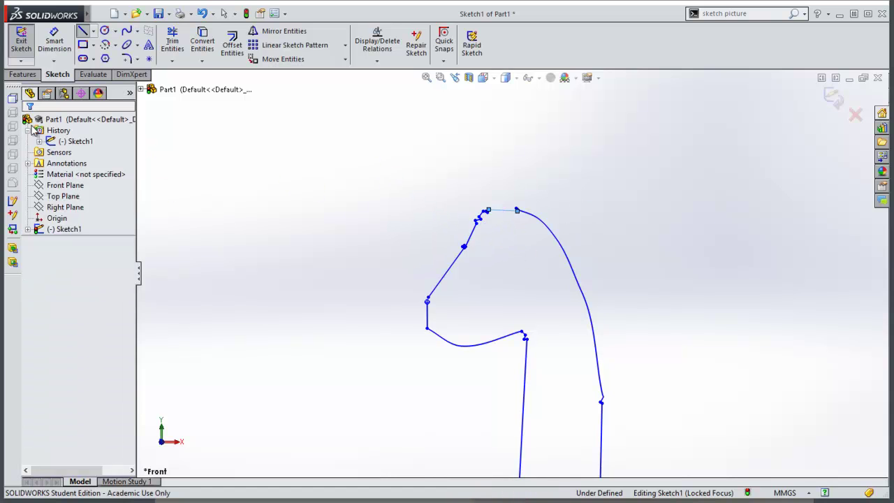
Remove the stray line stub at the back end of the head's top line using Trim to closest
{"action": "scroll", "coordinate": [531, 241], "scroll_direction": "down", "scroll_amount": 5}
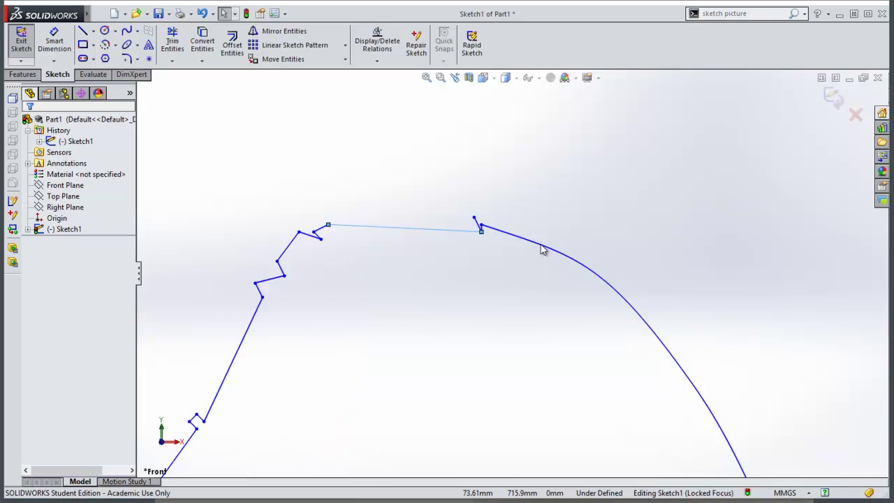
{"action": "scroll", "coordinate": [412, 232], "scroll_direction": "down", "scroll_amount": 2}
{"action": "scroll", "coordinate": [449, 268], "scroll_direction": "up", "scroll_amount": 4}
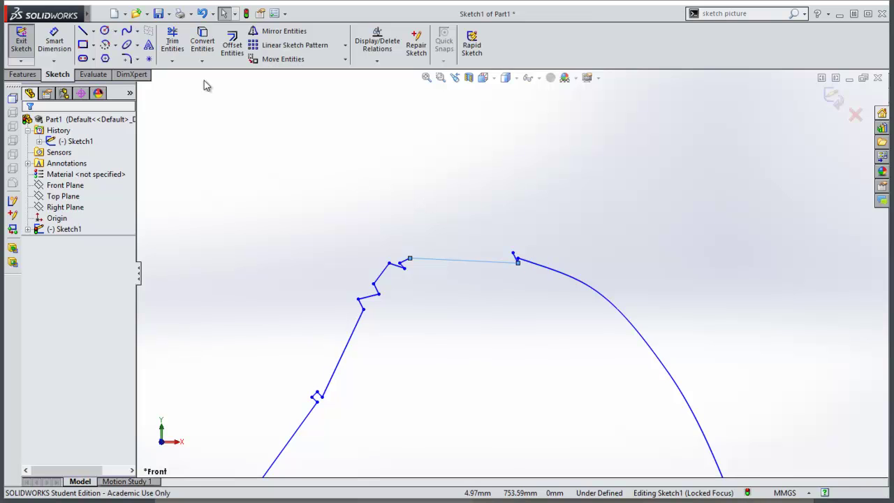
{"action": "left_click", "coordinate": [172, 39]}
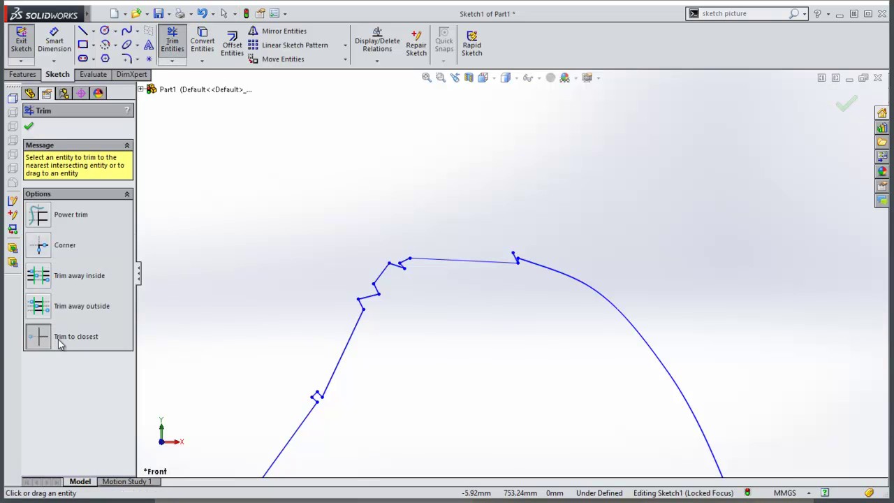
{"action": "left_click", "coordinate": [80, 344]}
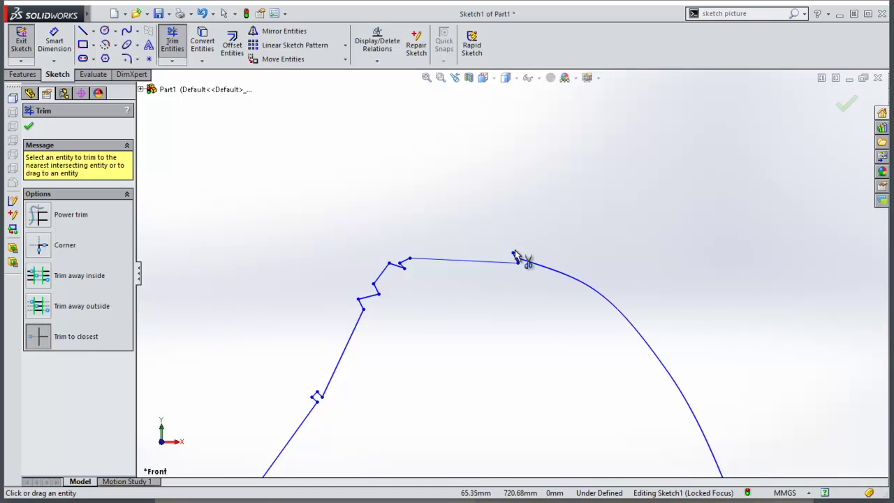
{"action": "scroll", "coordinate": [515, 255], "scroll_direction": "down", "scroll_amount": 3}
{"action": "left_click", "coordinate": [511, 287]}
Bridge the notch where the neck meets the back with a line about 3.6 mm long and trim away the old notch segments
{"action": "scroll", "coordinate": [300, 275], "scroll_direction": "up", "scroll_amount": 3}
{"action": "scroll", "coordinate": [419, 259], "scroll_direction": "down", "scroll_amount": 1}
{"action": "scroll", "coordinate": [559, 302], "scroll_direction": "down", "scroll_amount": 5}
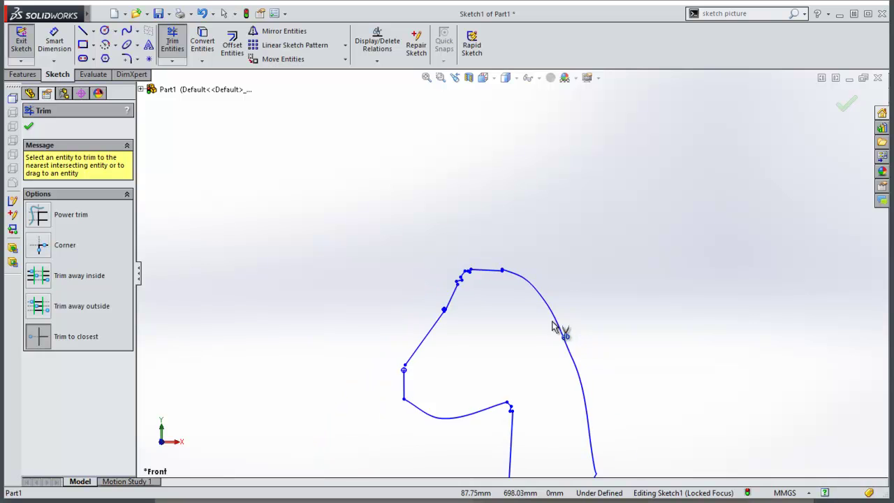
{"action": "scroll", "coordinate": [544, 355], "scroll_direction": "down", "scroll_amount": 5}
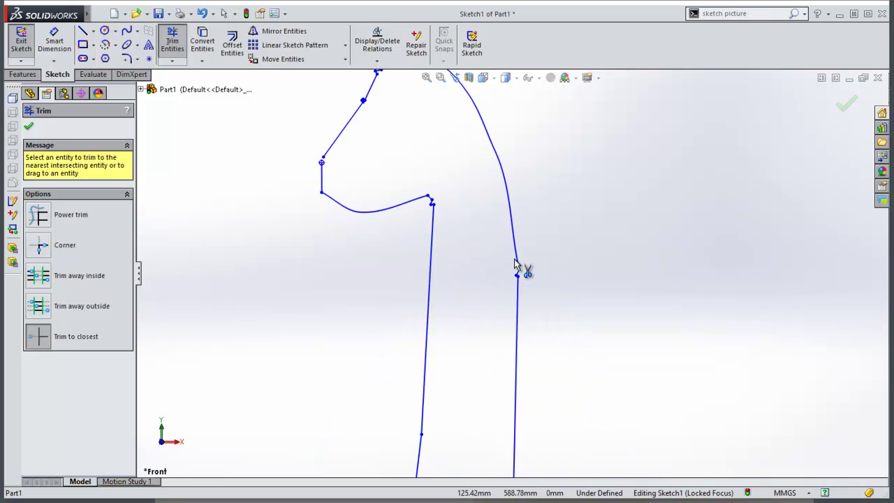
{"action": "scroll", "coordinate": [528, 316], "scroll_direction": "up", "scroll_amount": 6}
{"action": "scroll", "coordinate": [525, 381], "scroll_direction": "down", "scroll_amount": 6}
{"action": "scroll", "coordinate": [509, 365], "scroll_direction": "down", "scroll_amount": 3}
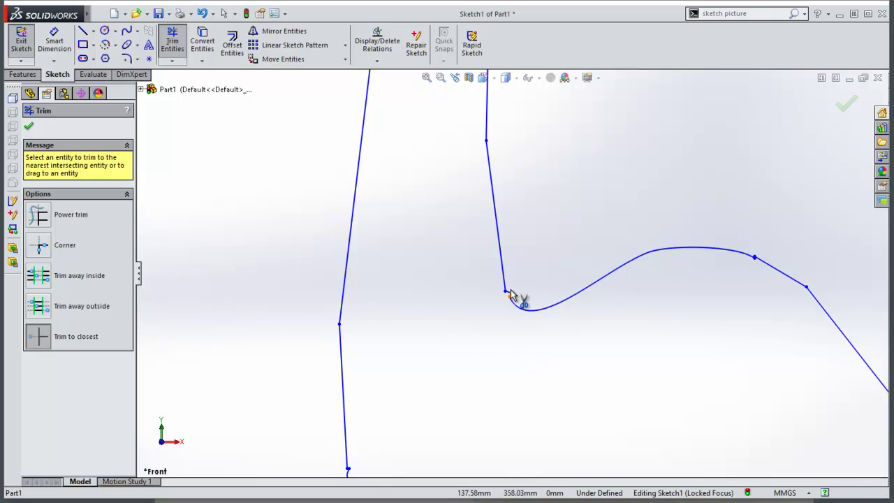
{"action": "scroll", "coordinate": [502, 293], "scroll_direction": "down", "scroll_amount": 4}
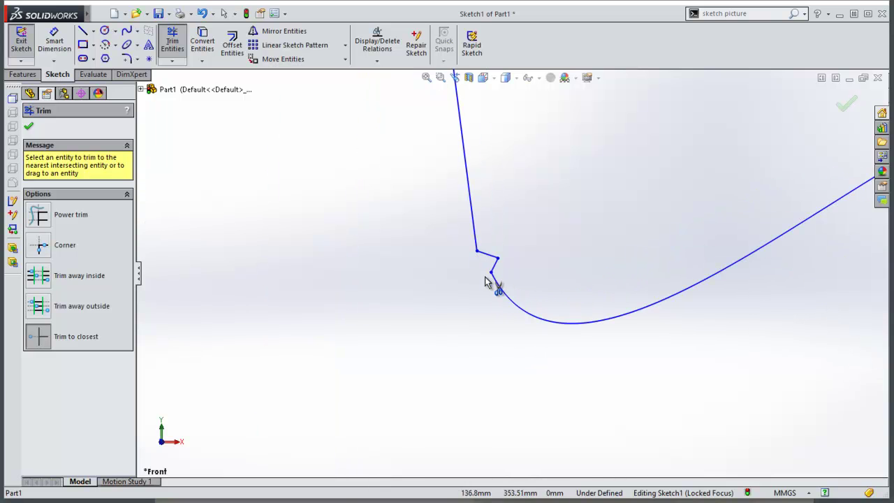
{"action": "left_click", "coordinate": [82, 30]}
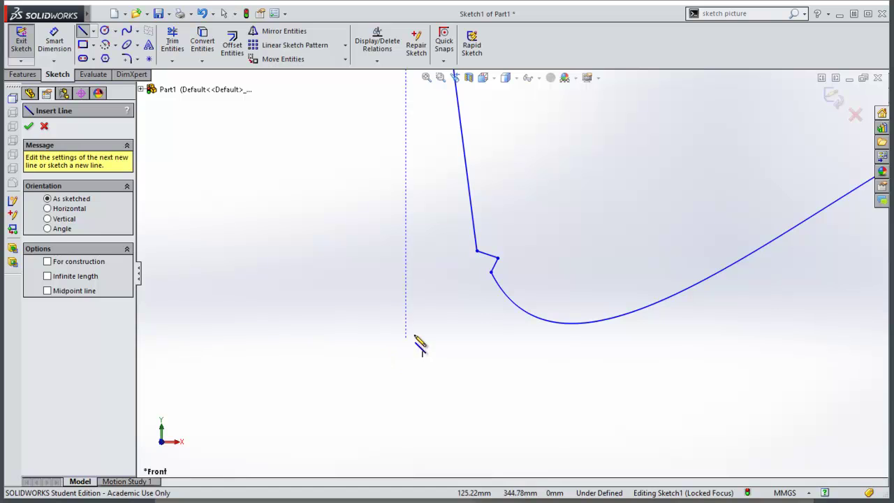
{"action": "left_click", "coordinate": [491, 270]}
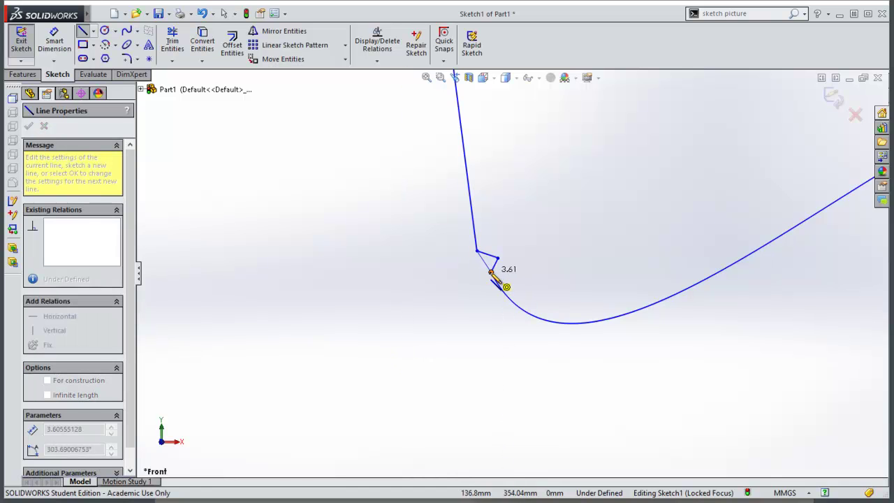
{"action": "left_click", "coordinate": [171, 42]}
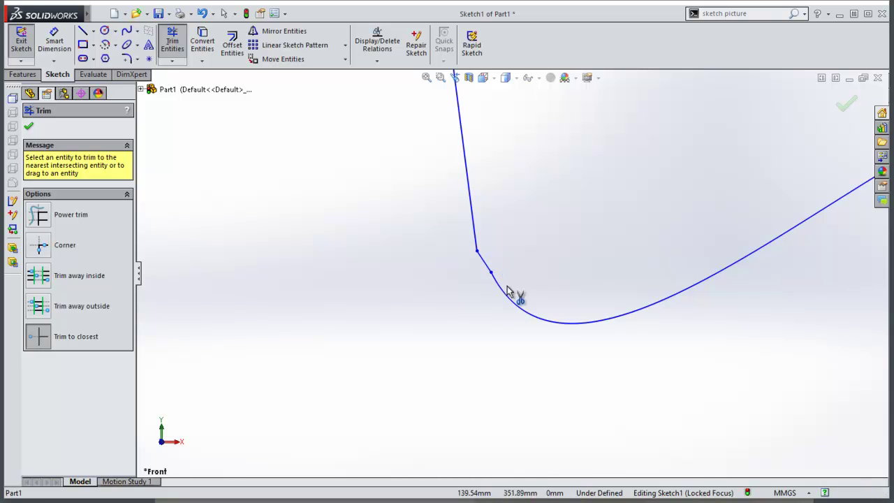
Trim away the redundant vertical segment of the small triangle on the tail's outer edge
{"action": "scroll", "coordinate": [671, 311], "scroll_direction": "up", "scroll_amount": 4}
{"action": "scroll", "coordinate": [664, 306], "scroll_direction": "down", "scroll_amount": 3}
{"action": "scroll", "coordinate": [692, 398], "scroll_direction": "up", "scroll_amount": 4}
{"action": "scroll", "coordinate": [587, 349], "scroll_direction": "down", "scroll_amount": 4}
{"action": "scroll", "coordinate": [541, 291], "scroll_direction": "down", "scroll_amount": 3}
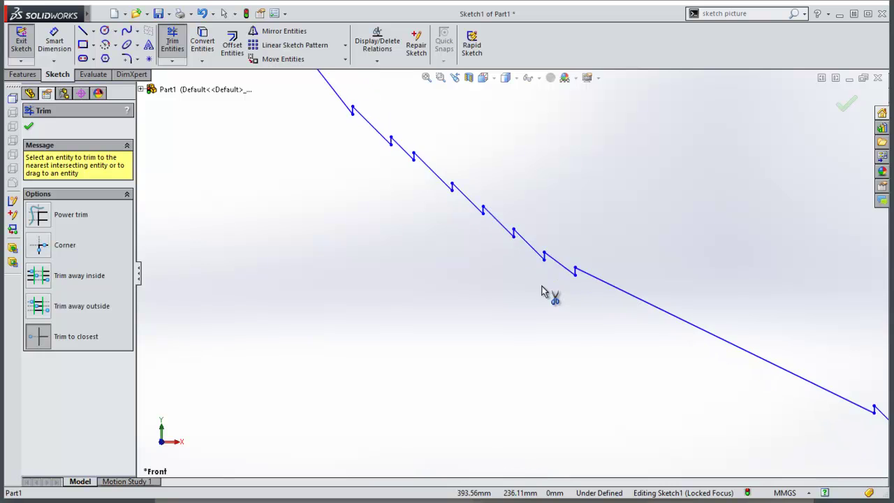
{"action": "scroll", "coordinate": [542, 290], "scroll_direction": "up", "scroll_amount": 3}
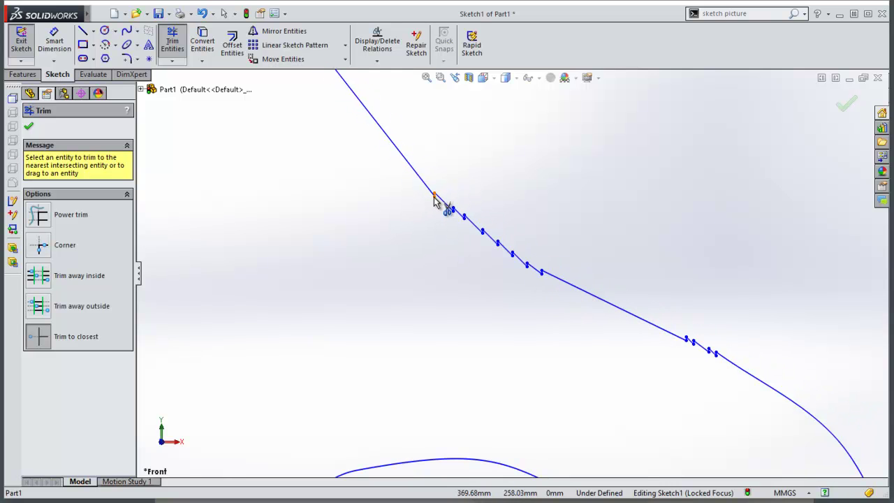
{"action": "scroll", "coordinate": [614, 349], "scroll_direction": "up", "scroll_amount": 5}
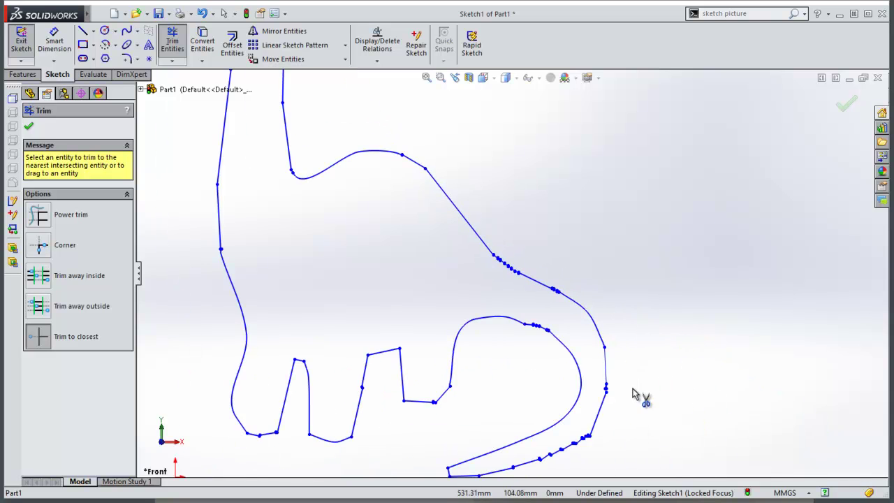
{"action": "scroll", "coordinate": [593, 391], "scroll_direction": "down", "scroll_amount": 6}
{"action": "scroll", "coordinate": [580, 410], "scroll_direction": "down", "scroll_amount": 4}
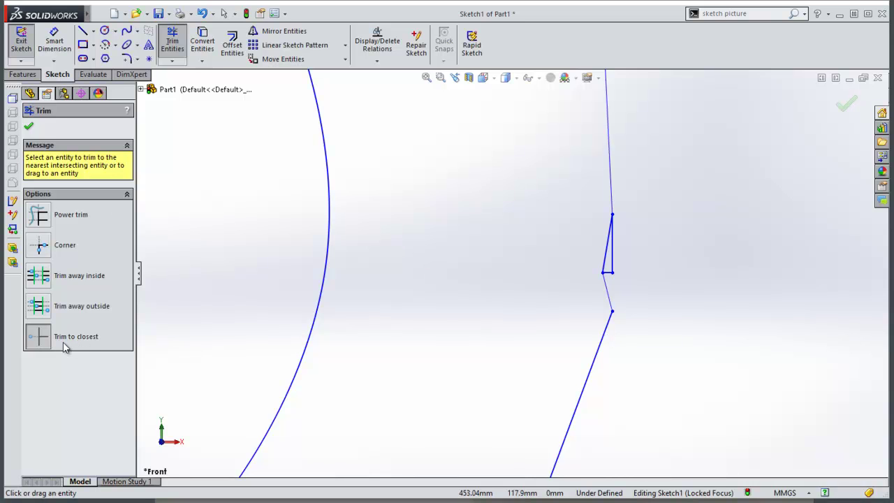
{"action": "left_click", "coordinate": [612, 269]}
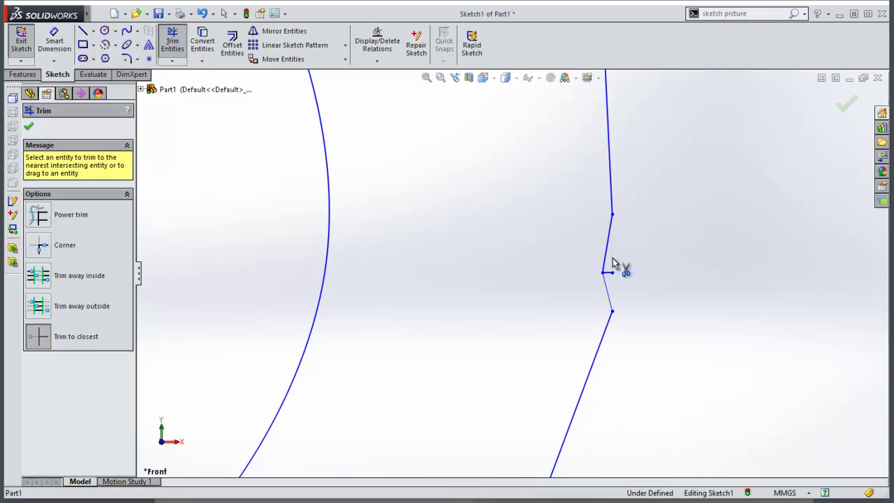
Trim the overhanging end of the short horizontal line on the tail's lower outer edge
{"action": "scroll", "coordinate": [601, 391], "scroll_direction": "up", "scroll_amount": 4}
{"action": "scroll", "coordinate": [495, 411], "scroll_direction": "down", "scroll_amount": 5}
{"action": "scroll", "coordinate": [444, 248], "scroll_direction": "down", "scroll_amount": 2}
{"action": "left_click", "coordinate": [393, 167]}
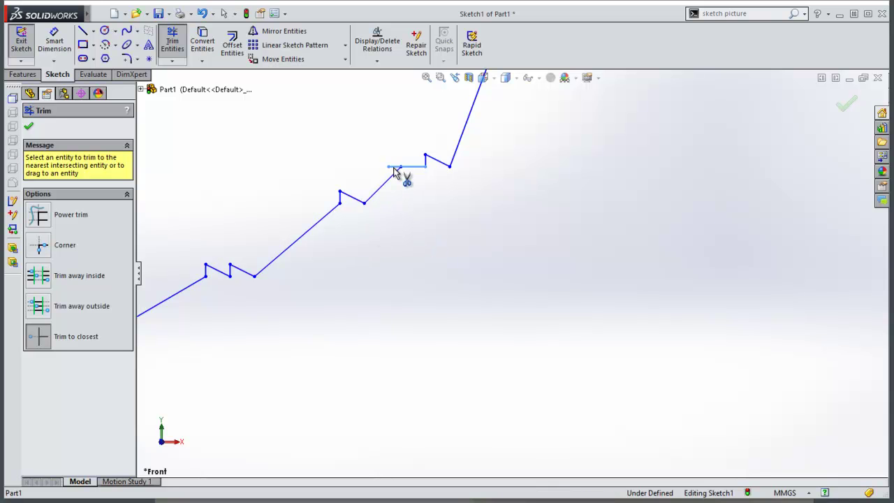
Examine the tail's lower edge, tip and inner curve for stray or overlapping segments
{"action": "scroll", "coordinate": [225, 314], "scroll_direction": "down", "scroll_amount": 4}
{"action": "scroll", "coordinate": [242, 343], "scroll_direction": "up", "scroll_amount": 2}
{"action": "scroll", "coordinate": [243, 344], "scroll_direction": "up", "scroll_amount": 4}
{"action": "scroll", "coordinate": [359, 345], "scroll_direction": "down", "scroll_amount": 3}
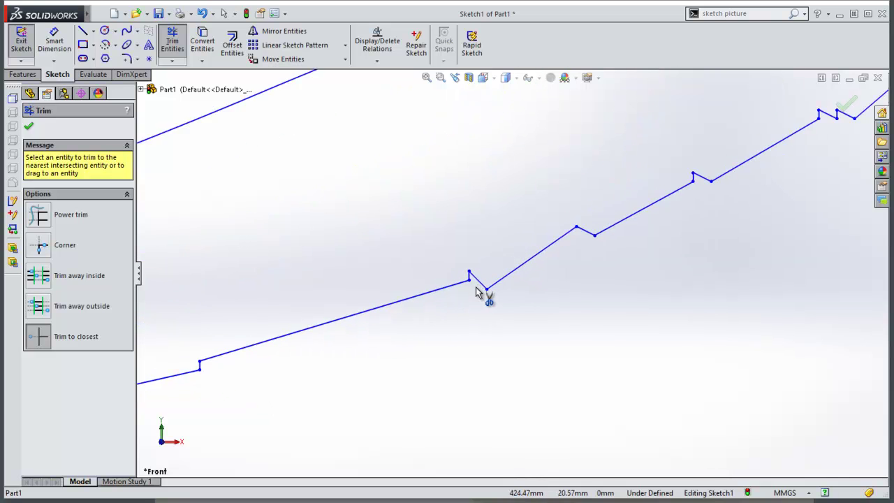
{"action": "scroll", "coordinate": [299, 379], "scroll_direction": "up", "scroll_amount": 4}
{"action": "scroll", "coordinate": [261, 373], "scroll_direction": "down", "scroll_amount": 3}
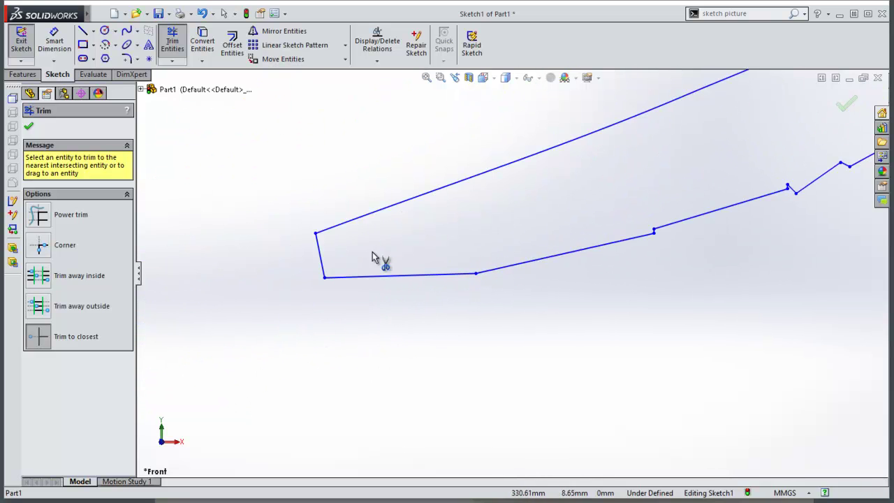
{"action": "scroll", "coordinate": [473, 256], "scroll_direction": "up", "scroll_amount": 4}
{"action": "scroll", "coordinate": [591, 189], "scroll_direction": "down", "scroll_amount": 3}
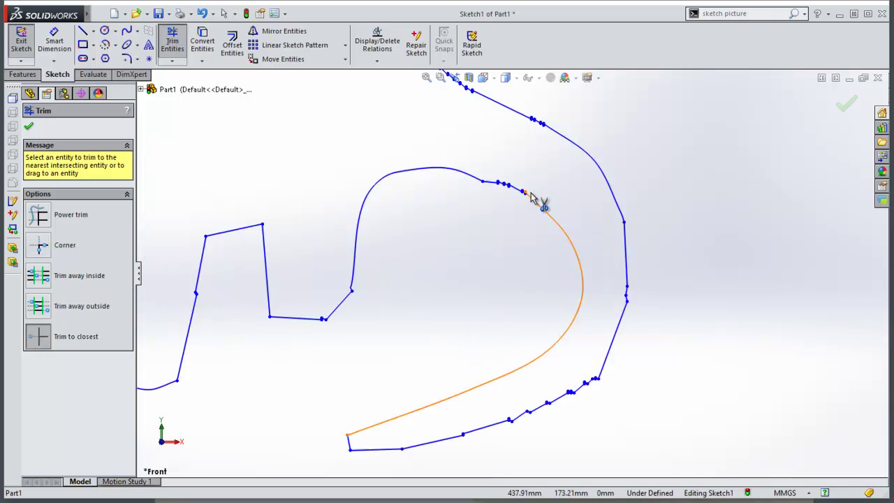
{"action": "scroll", "coordinate": [524, 201], "scroll_direction": "down", "scroll_amount": 2}
{"action": "scroll", "coordinate": [477, 262], "scroll_direction": "down", "scroll_amount": 2}
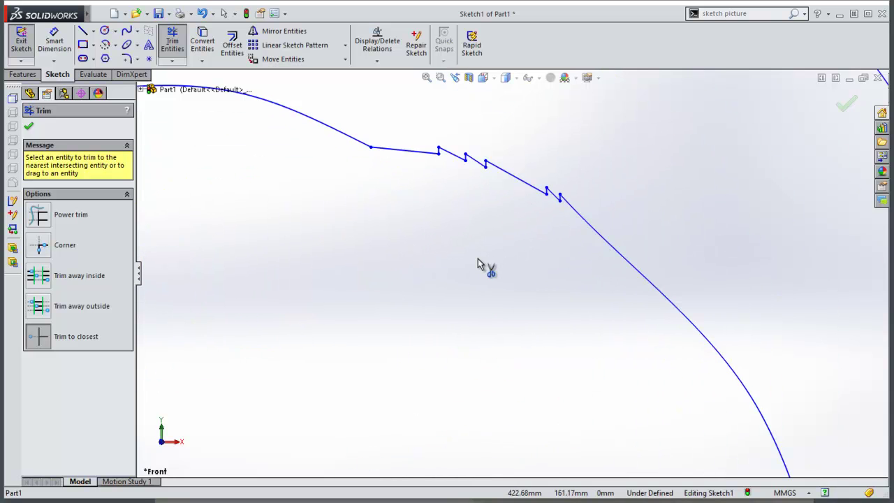
{"action": "scroll", "coordinate": [488, 269], "scroll_direction": "up", "scroll_amount": 2}
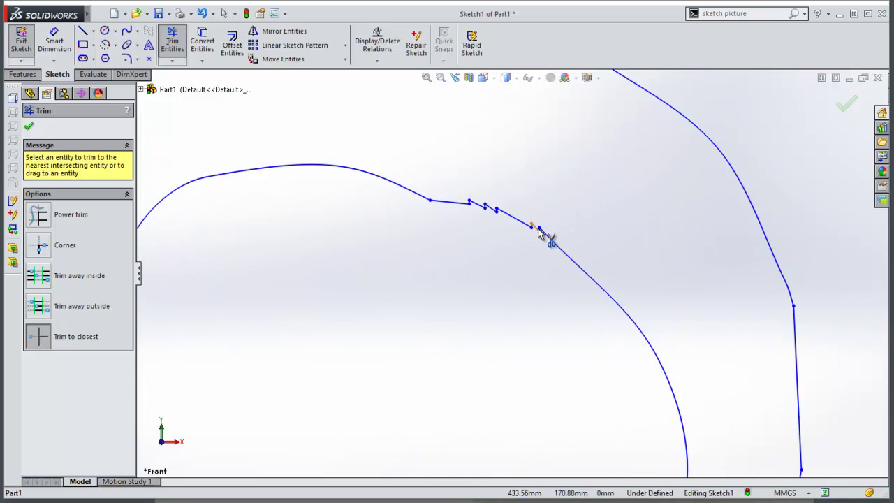
Examine the legs, feet and remaining outline for stray segments or gaps and finish trimming
{"action": "key", "text": "z"}
{"action": "scroll", "coordinate": [309, 409], "scroll_direction": "up", "scroll_amount": 1}
{"action": "scroll", "coordinate": [319, 395], "scroll_direction": "down", "scroll_amount": 4}
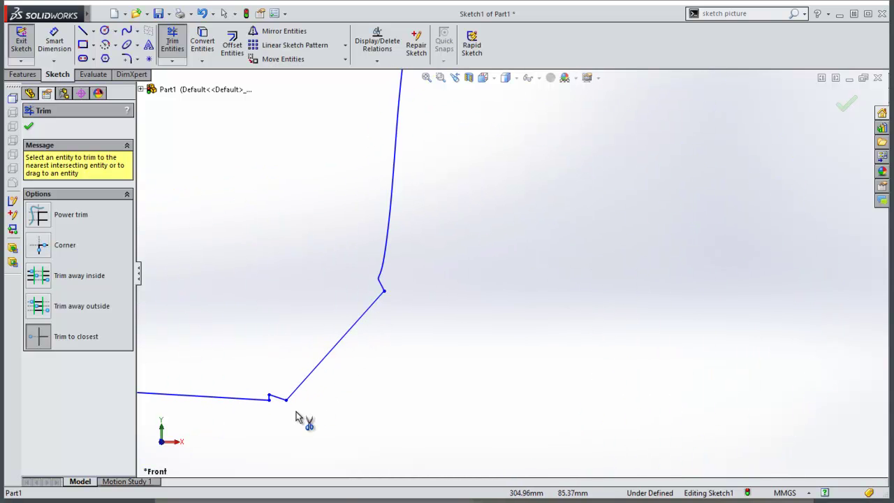
{"action": "scroll", "coordinate": [287, 405], "scroll_direction": "up", "scroll_amount": 5}
{"action": "scroll", "coordinate": [356, 244], "scroll_direction": "down", "scroll_amount": 3}
{"action": "scroll", "coordinate": [360, 321], "scroll_direction": "down", "scroll_amount": 4}
{"action": "scroll", "coordinate": [397, 384], "scroll_direction": "up", "scroll_amount": 6}
{"action": "scroll", "coordinate": [429, 368], "scroll_direction": "down", "scroll_amount": 2}
{"action": "scroll", "coordinate": [454, 356], "scroll_direction": "down", "scroll_amount": 5}
{"action": "scroll", "coordinate": [524, 301], "scroll_direction": "up", "scroll_amount": 4}
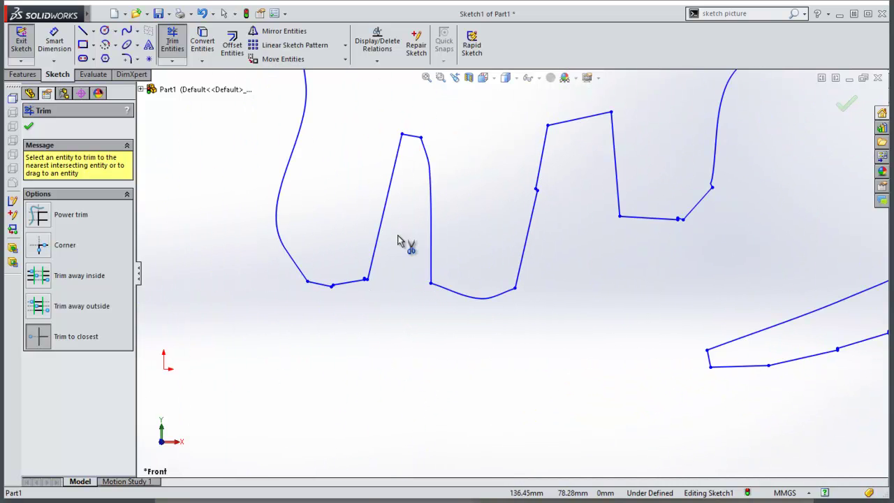
{"action": "scroll", "coordinate": [424, 175], "scroll_direction": "down", "scroll_amount": 4}
{"action": "scroll", "coordinate": [405, 286], "scroll_direction": "up", "scroll_amount": 5}
{"action": "scroll", "coordinate": [463, 352], "scroll_direction": "down", "scroll_amount": 4}
{"action": "scroll", "coordinate": [493, 321], "scroll_direction": "up", "scroll_amount": 5}
{"action": "scroll", "coordinate": [450, 201], "scroll_direction": "down", "scroll_amount": 2}
{"action": "scroll", "coordinate": [447, 185], "scroll_direction": "up", "scroll_amount": 2}
{"action": "scroll", "coordinate": [475, 150], "scroll_direction": "down", "scroll_amount": 6}
{"action": "scroll", "coordinate": [493, 189], "scroll_direction": "up", "scroll_amount": 8}
{"action": "scroll", "coordinate": [517, 183], "scroll_direction": "up", "scroll_amount": 2}
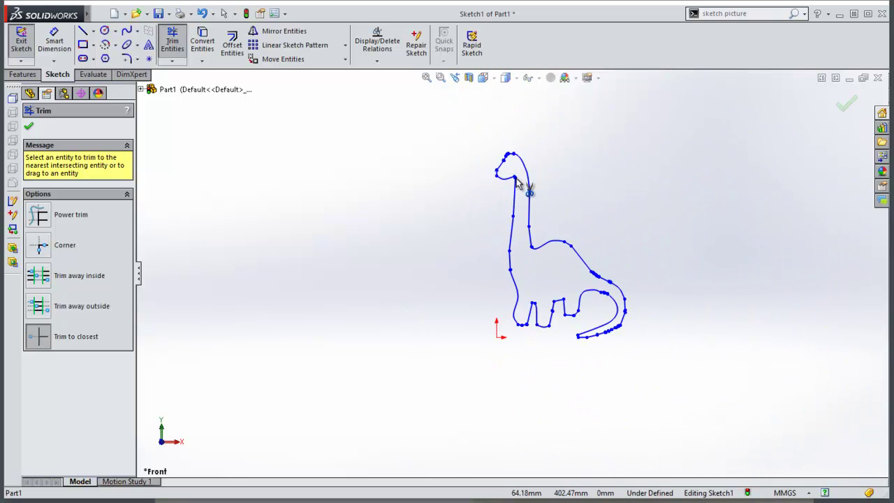
{"action": "left_click", "coordinate": [846, 106]}
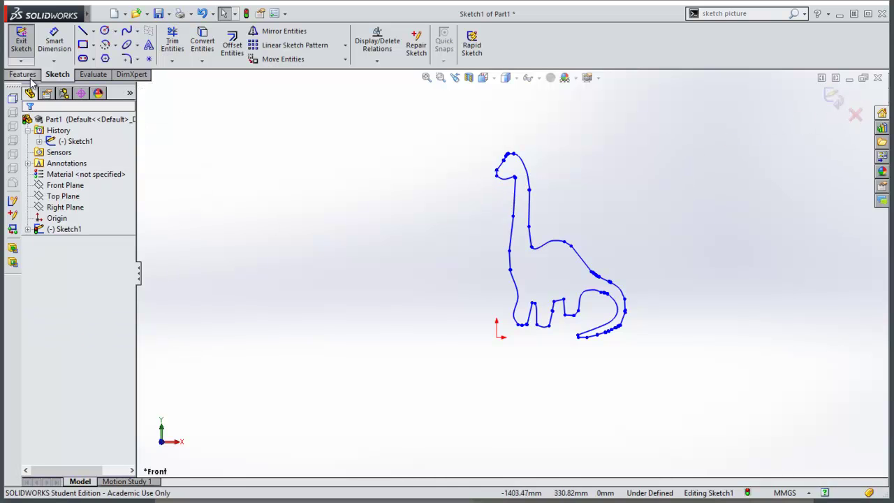
Exit the sketch and try to extrude the dinosaur outline to a blind depth of 3 mm
{"action": "left_click", "coordinate": [21, 43]}
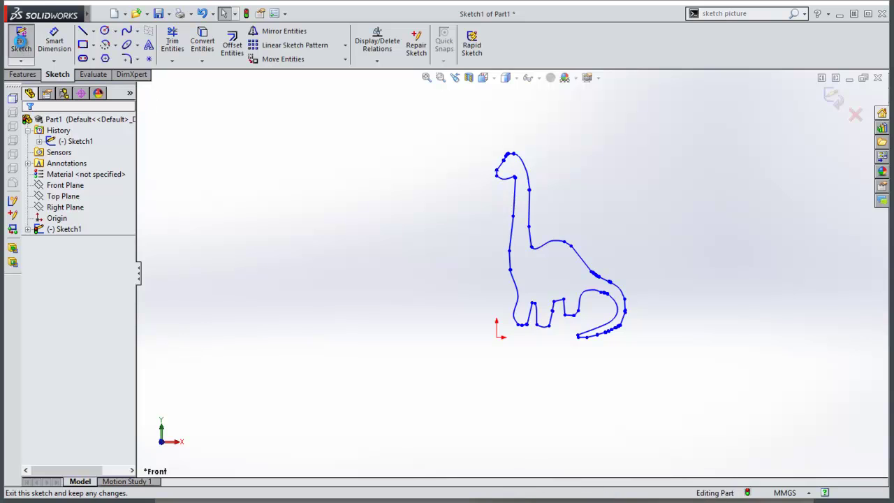
{"action": "left_click", "coordinate": [68, 232]}
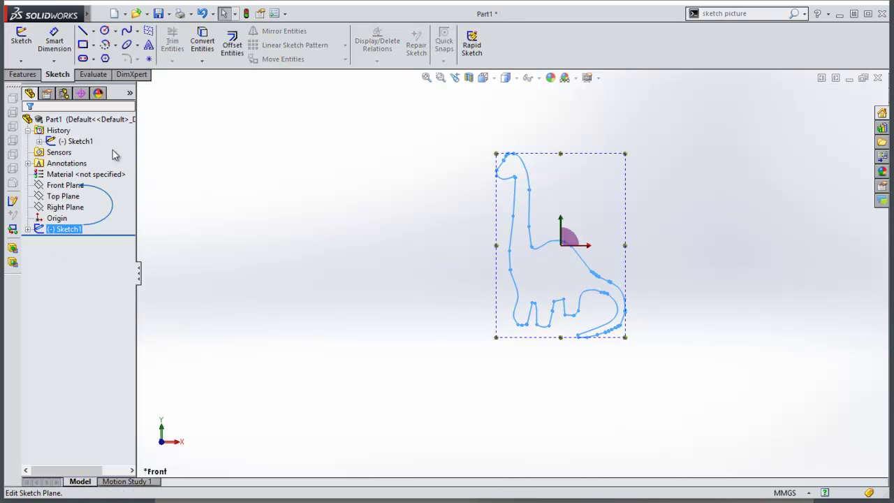
{"action": "left_click", "coordinate": [23, 74]}
{"action": "left_click", "coordinate": [26, 45]}
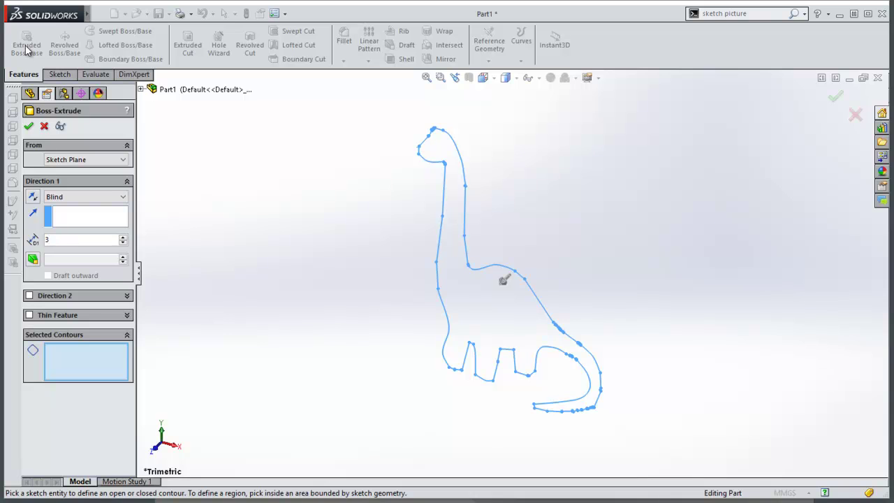
{"action": "type", "text": "3"}
{"action": "left_click", "coordinate": [30, 129]}
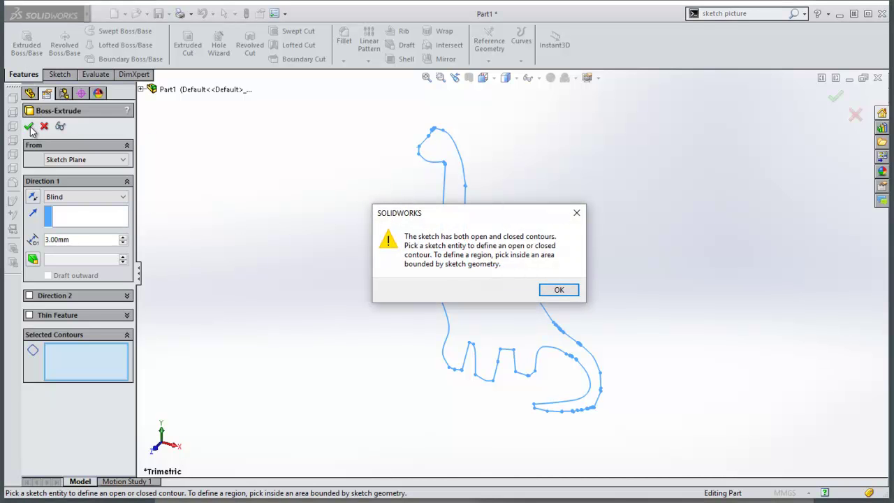
{"action": "left_click", "coordinate": [559, 290]}
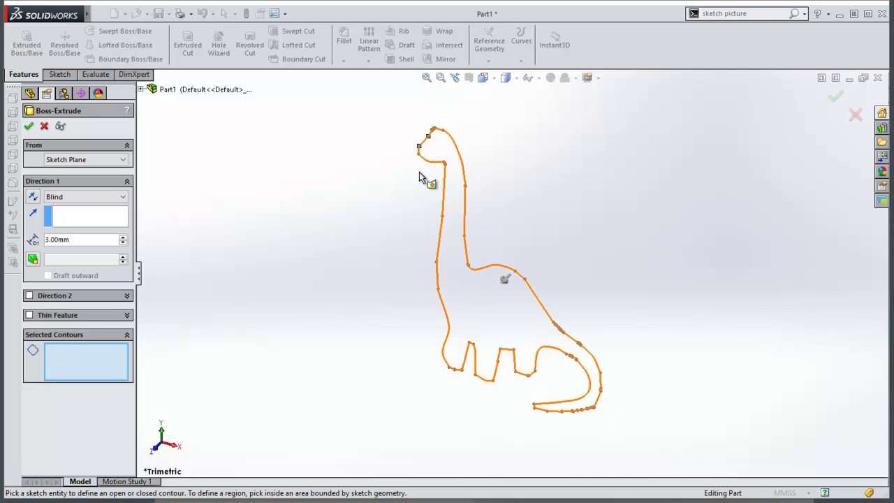
{"action": "left_click", "coordinate": [44, 126]}
Reopen the sketch and close the gap at the snout with a line about 3.8 mm long, joining the diagonal and vertical lines' ends
{"action": "scroll", "coordinate": [427, 146], "scroll_direction": "down", "scroll_amount": 8}
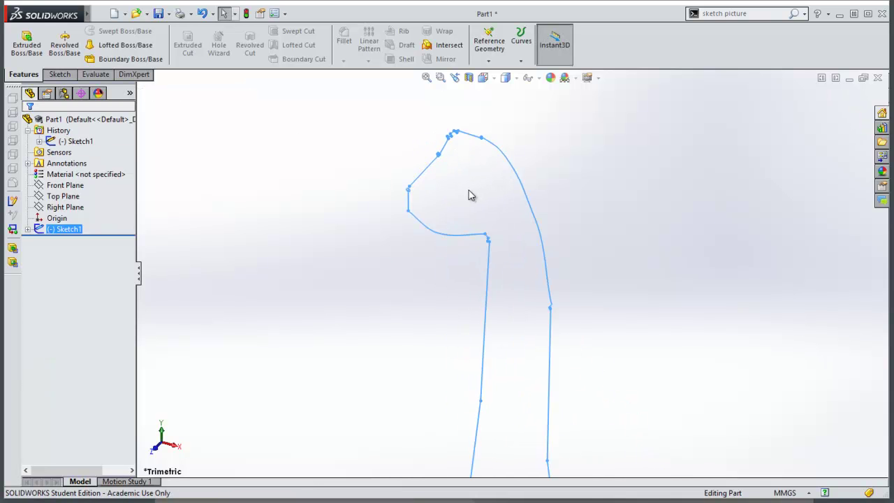
{"action": "scroll", "coordinate": [377, 209], "scroll_direction": "down", "scroll_amount": 3}
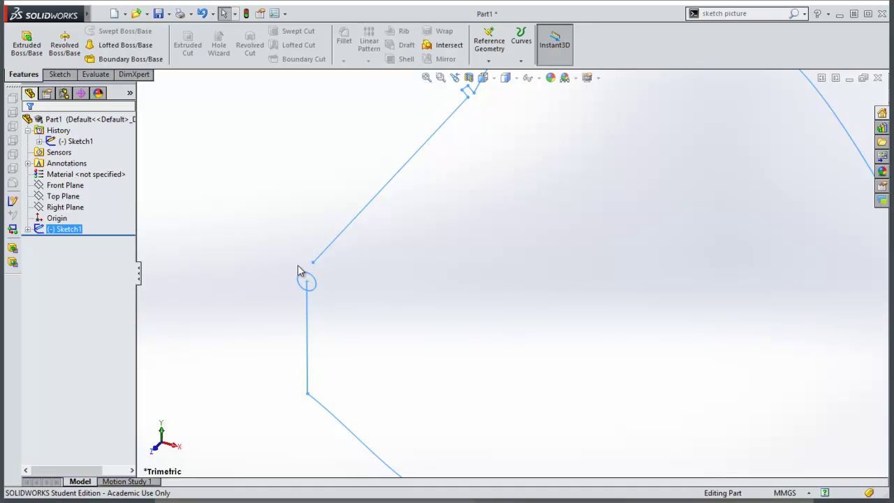
{"action": "left_click", "coordinate": [59, 74]}
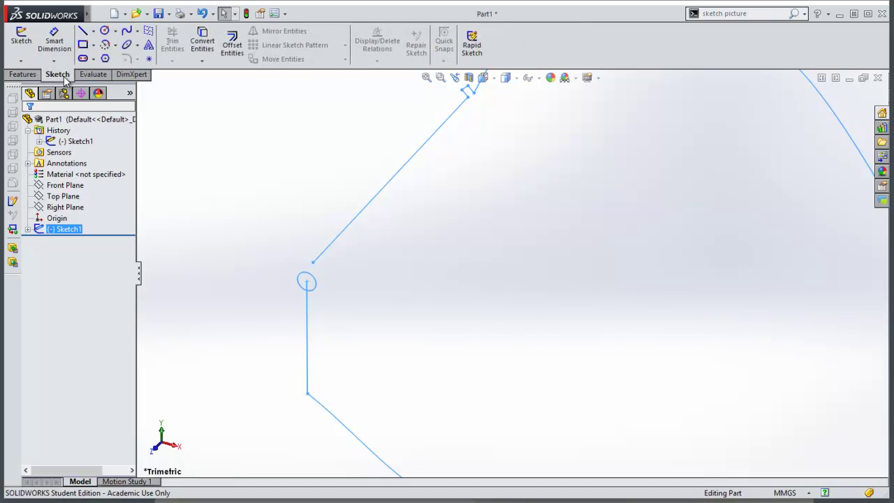
{"action": "left_click", "coordinate": [21, 39]}
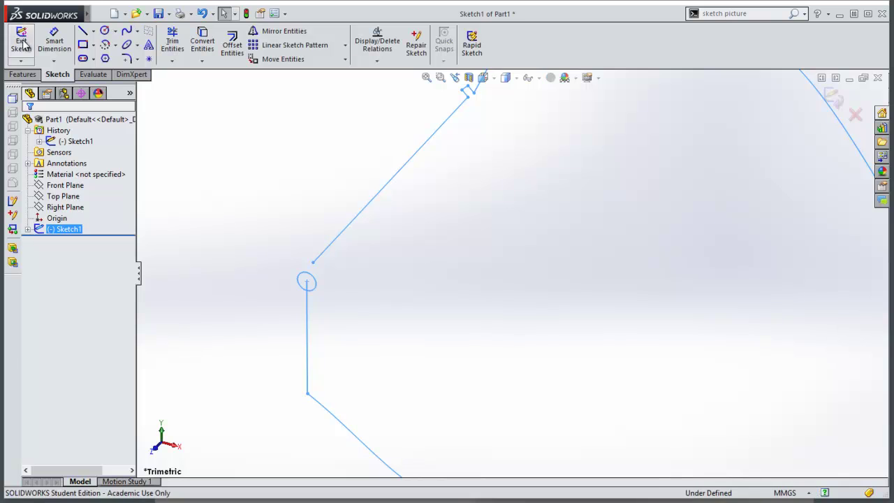
{"action": "left_click", "coordinate": [344, 236]}
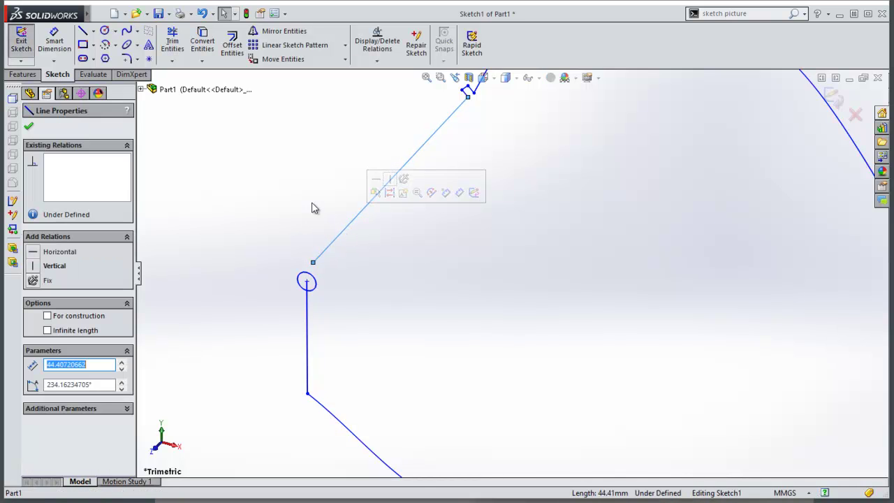
{"action": "left_click", "coordinate": [83, 33]}
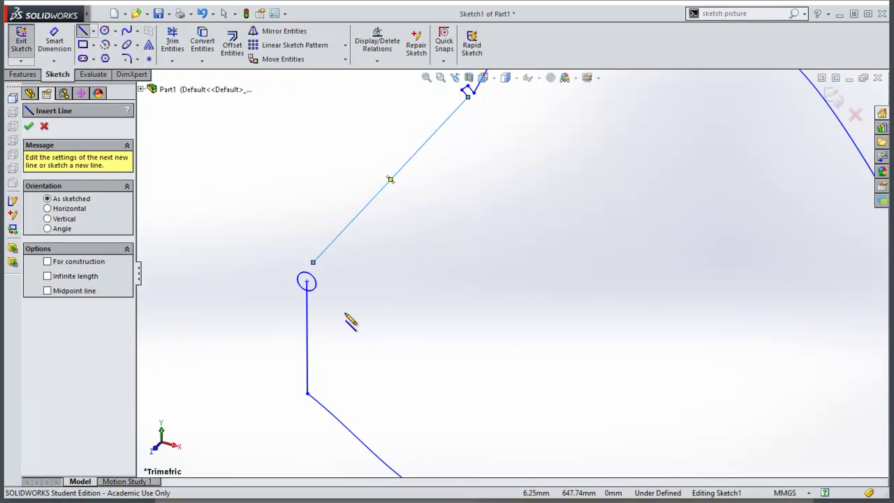
{"action": "scroll", "coordinate": [346, 310], "scroll_direction": "down", "scroll_amount": 3}
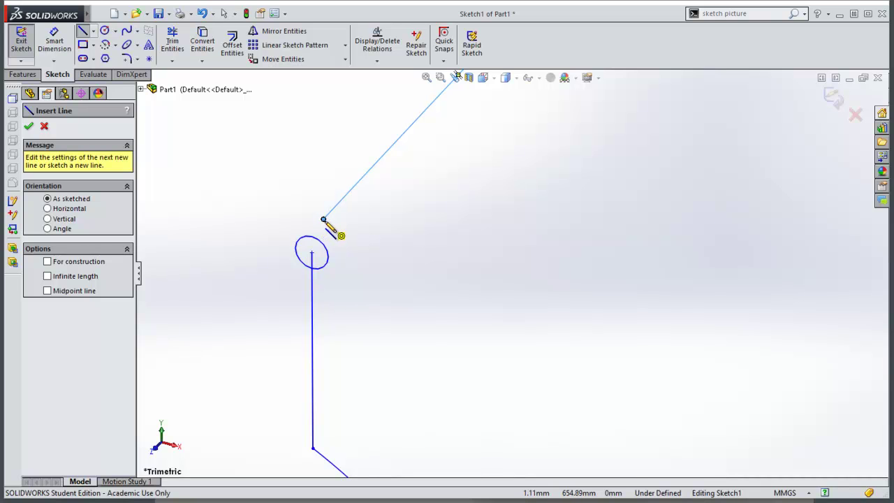
{"action": "left_click", "coordinate": [324, 220]}
{"action": "left_click", "coordinate": [311, 238]}
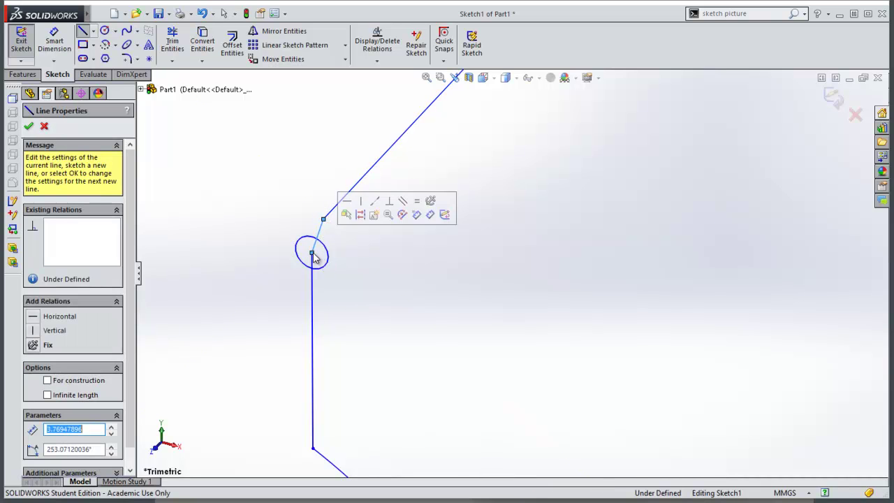
{"action": "scroll", "coordinate": [410, 320], "scroll_direction": "up", "scroll_amount": 2}
{"action": "scroll", "coordinate": [517, 273], "scroll_direction": "up", "scroll_amount": 3}
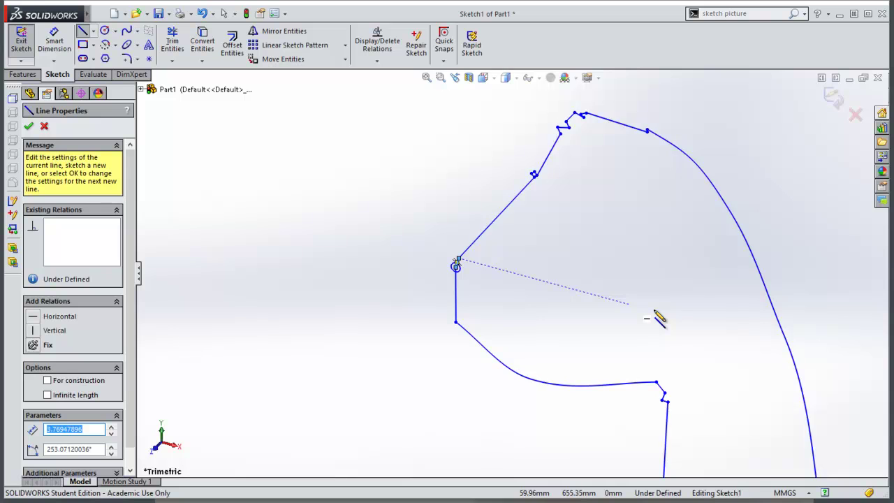
{"action": "scroll", "coordinate": [649, 316], "scroll_direction": "up", "scroll_amount": 2}
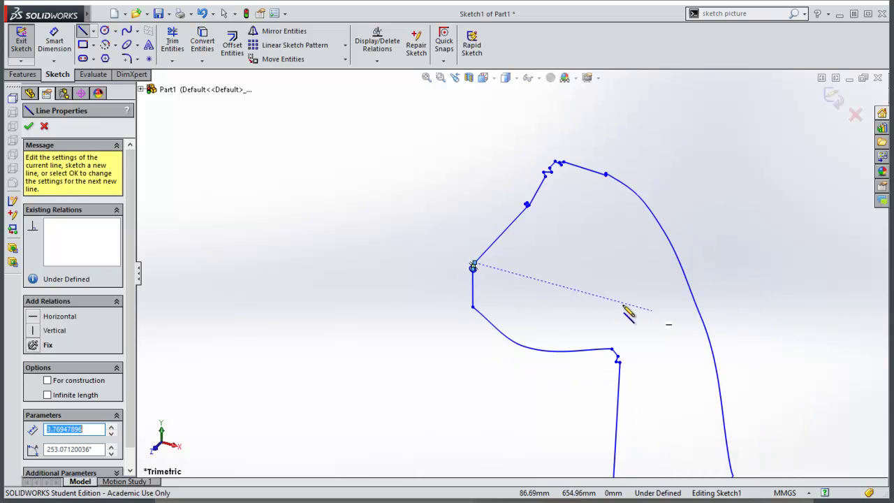
{"action": "left_click", "coordinate": [29, 127]}
{"action": "left_click", "coordinate": [29, 127]}
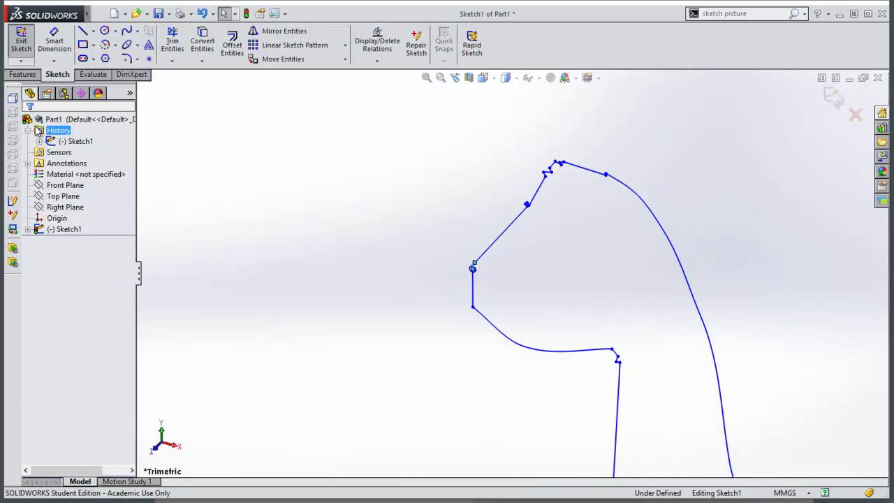
Exit the sketch and select the dinosaur sketch as the profile for a feature
{"action": "left_click", "coordinate": [22, 43]}
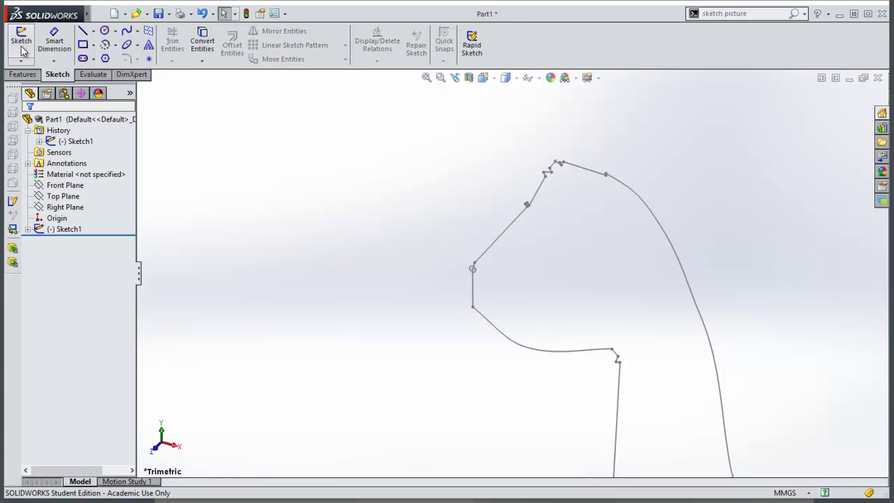
{"action": "left_click", "coordinate": [72, 230]}
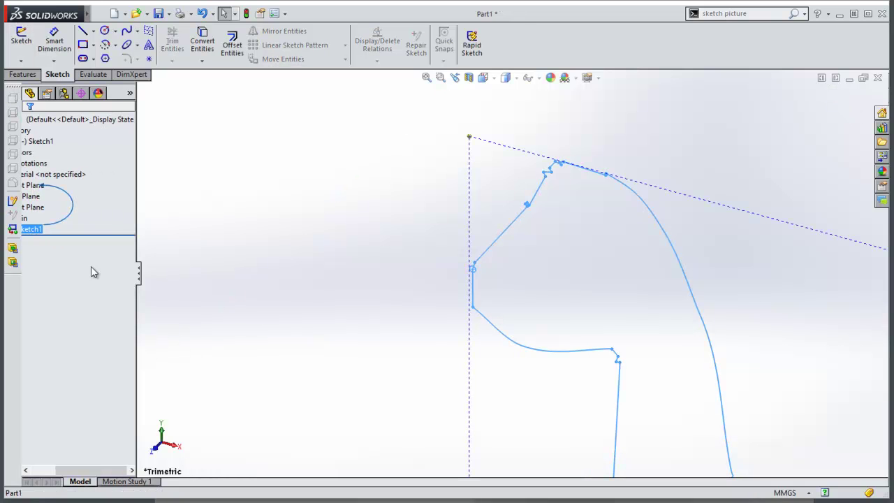
{"action": "left_click", "coordinate": [21, 38]}
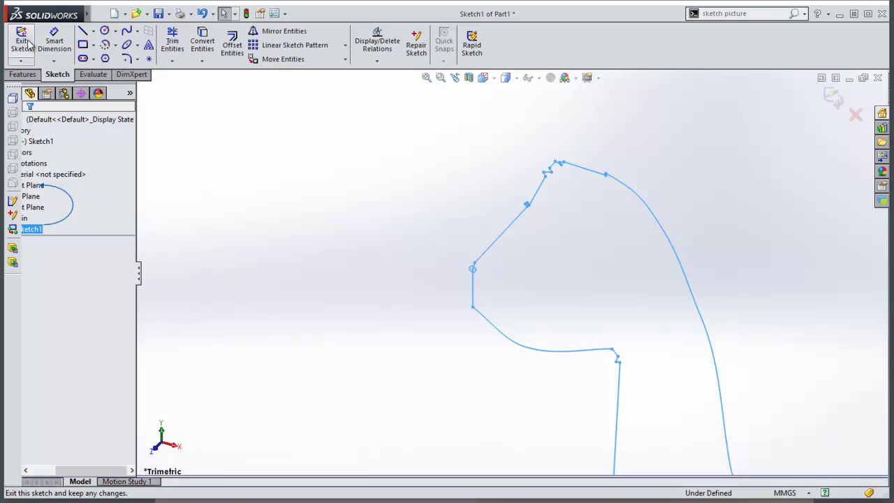
{"action": "left_click", "coordinate": [22, 40]}
{"action": "left_click", "coordinate": [38, 236]}
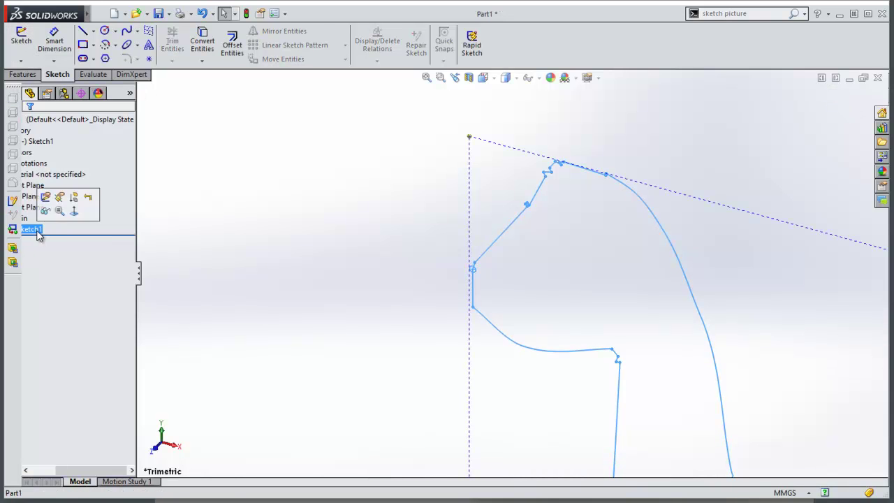
Extrude the dinosaur's enclosed region as a boss with a blind depth of 3 mm
{"action": "left_click", "coordinate": [23, 74]}
{"action": "left_click", "coordinate": [28, 45]}
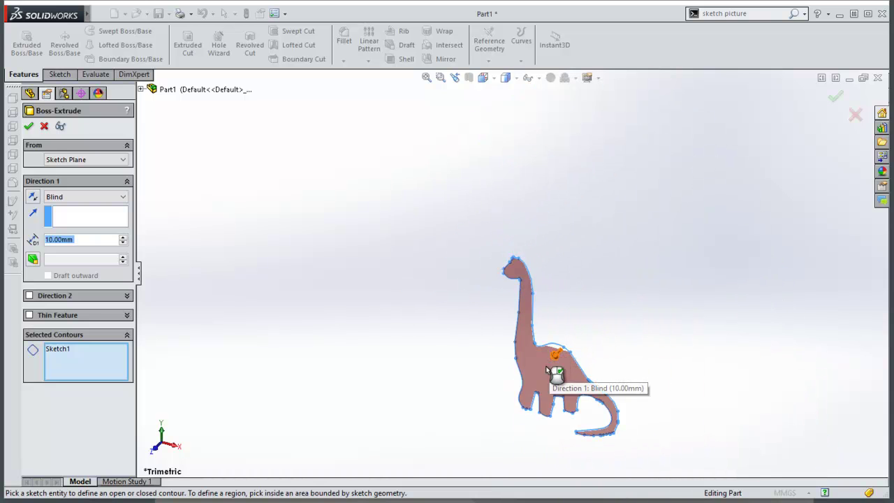
{"action": "left_click_drag", "start_coordinate": [556, 356], "coordinate": [87, 297]}
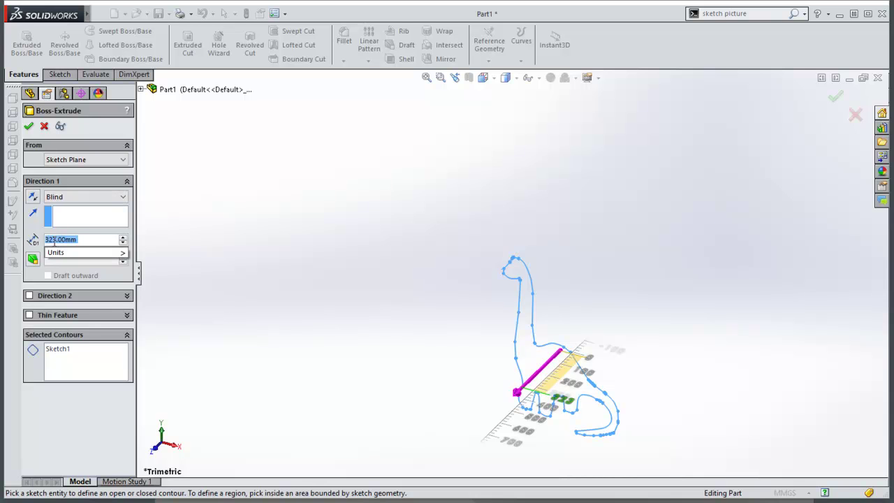
{"action": "right_click", "coordinate": [53, 240]}
{"action": "left_click", "coordinate": [88, 262]}
{"action": "right_click", "coordinate": [88, 262]}
{"action": "left_click", "coordinate": [88, 262]}
{"action": "left_click", "coordinate": [29, 126]}
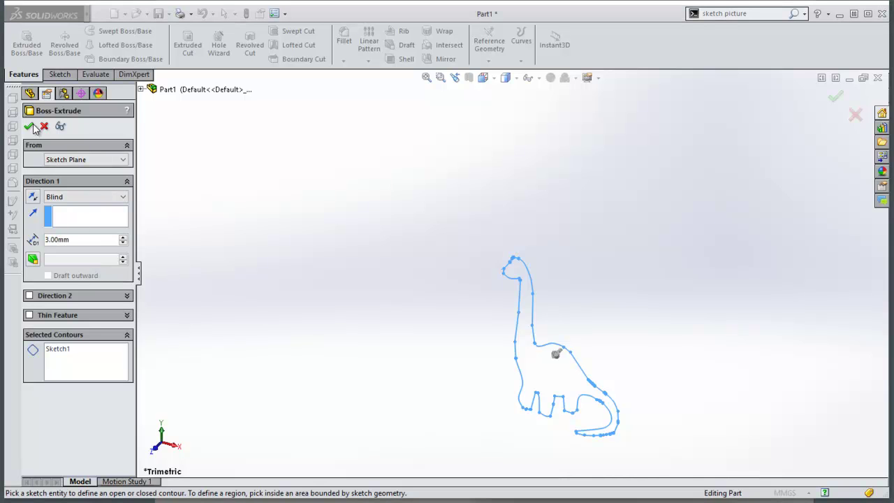
{"action": "left_click", "coordinate": [556, 289]}
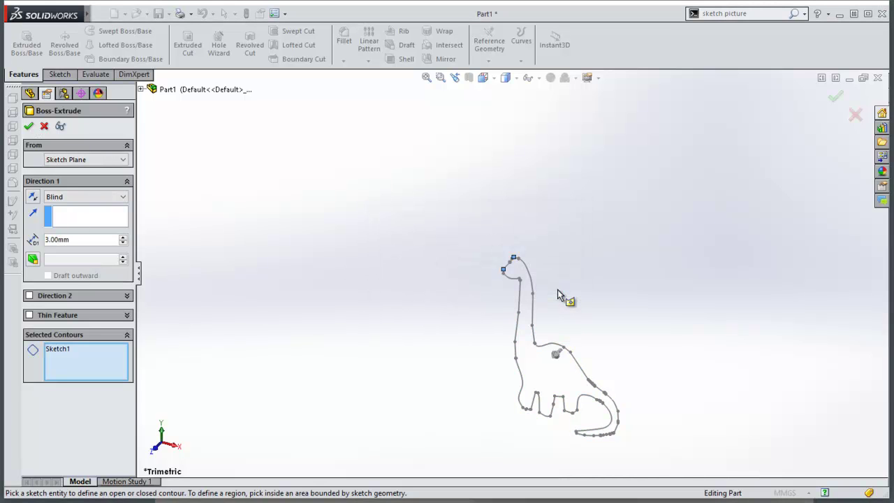
{"action": "left_click", "coordinate": [525, 312]}
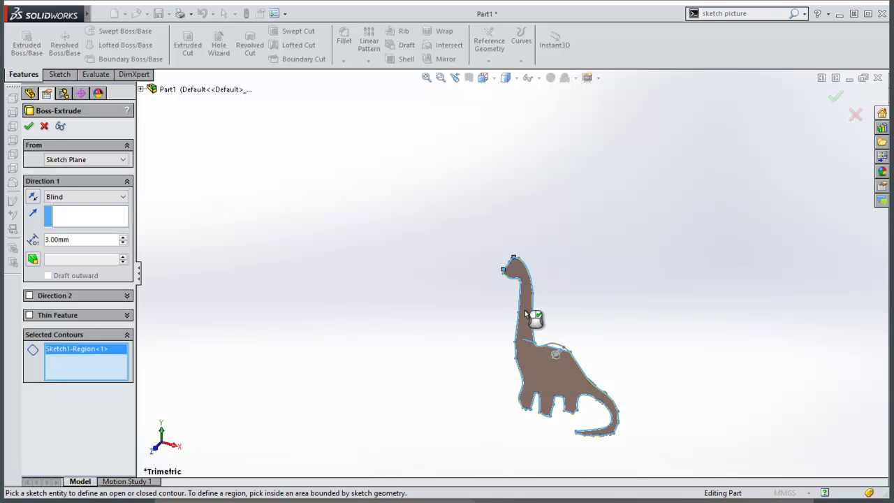
{"action": "left_click", "coordinate": [28, 126]}
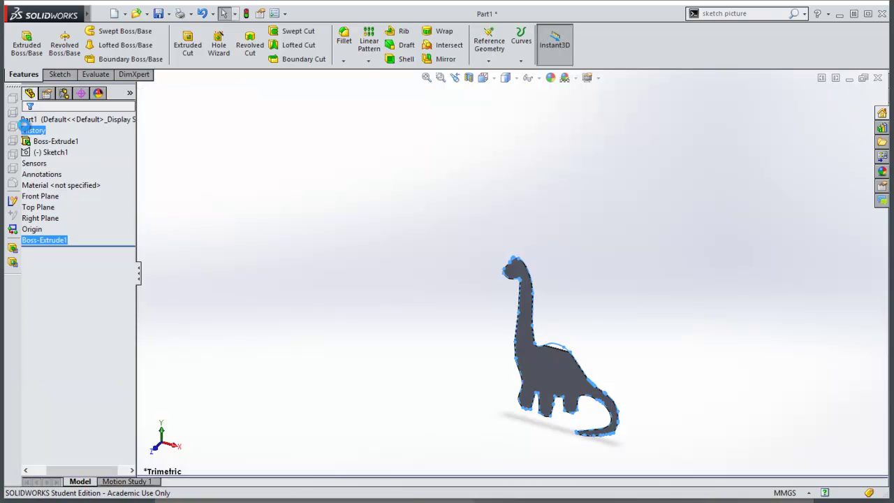
Inspect the extruded dinosaur's back and delete the boss extrusion while keeping its sketch
{"action": "scroll", "coordinate": [562, 383], "scroll_direction": "down", "scroll_amount": 10}
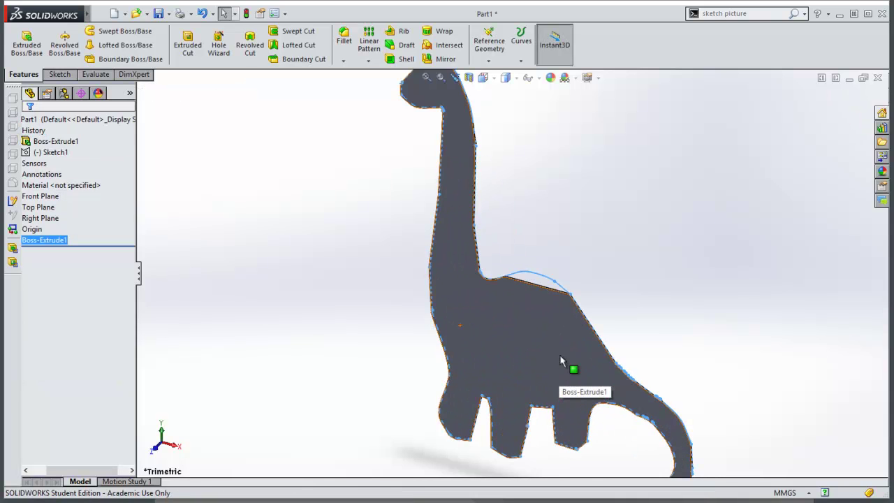
{"action": "middle_click_drag", "start_coordinate": [510, 294], "coordinate": [538, 256]}
{"action": "middle_click_drag", "start_coordinate": [510, 304], "coordinate": [528, 325]}
{"action": "key", "text": "f"}
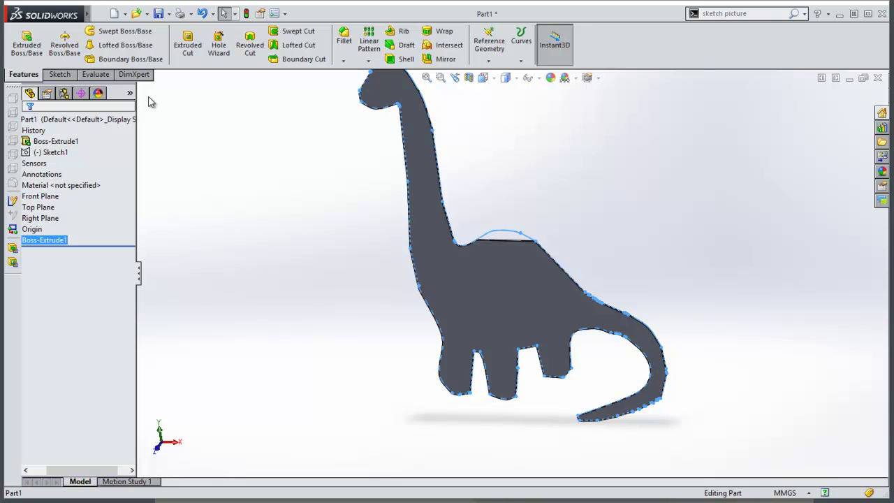
{"action": "right_click", "coordinate": [53, 242]}
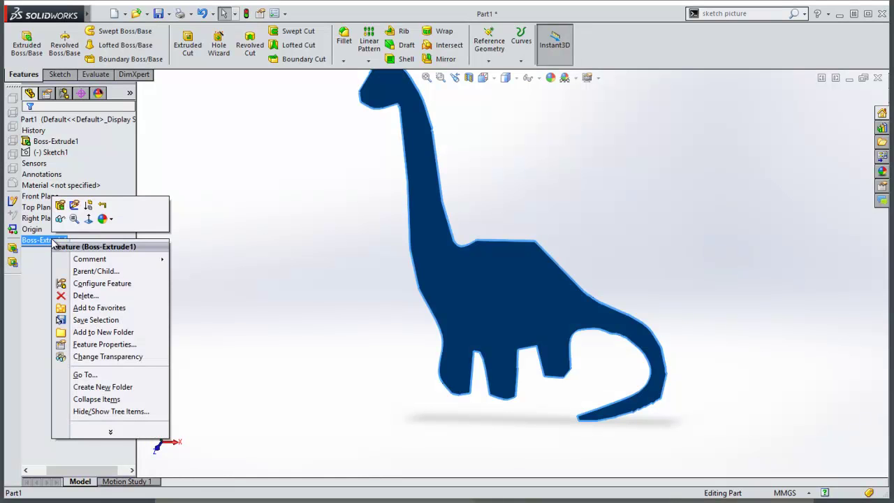
{"action": "left_click", "coordinate": [108, 296]}
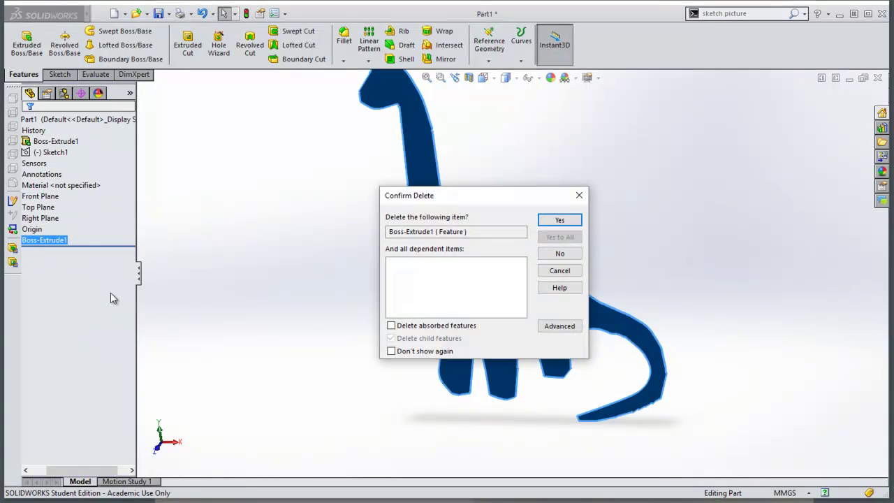
{"action": "left_click", "coordinate": [559, 220]}
Reopen the sketch and draw a line about 31 mm long from the back curve's end to the far end of the adjoining sloped line
{"action": "scroll", "coordinate": [527, 250], "scroll_direction": "down", "scroll_amount": 3}
{"action": "scroll", "coordinate": [523, 248], "scroll_direction": "down", "scroll_amount": 6}
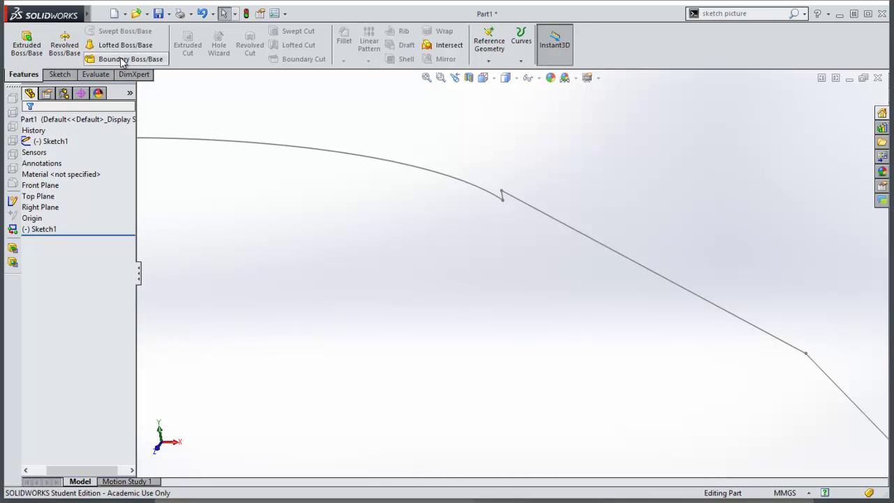
{"action": "left_click", "coordinate": [60, 74]}
{"action": "left_click", "coordinate": [21, 38]}
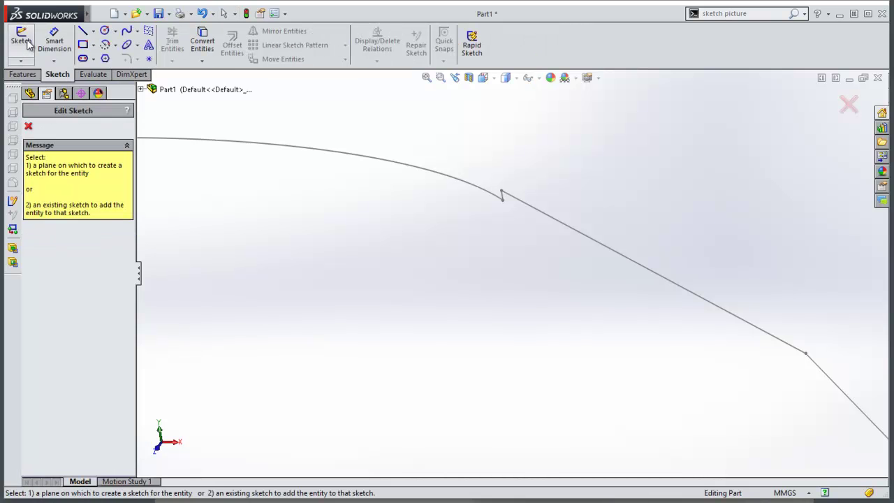
{"action": "left_click", "coordinate": [517, 202]}
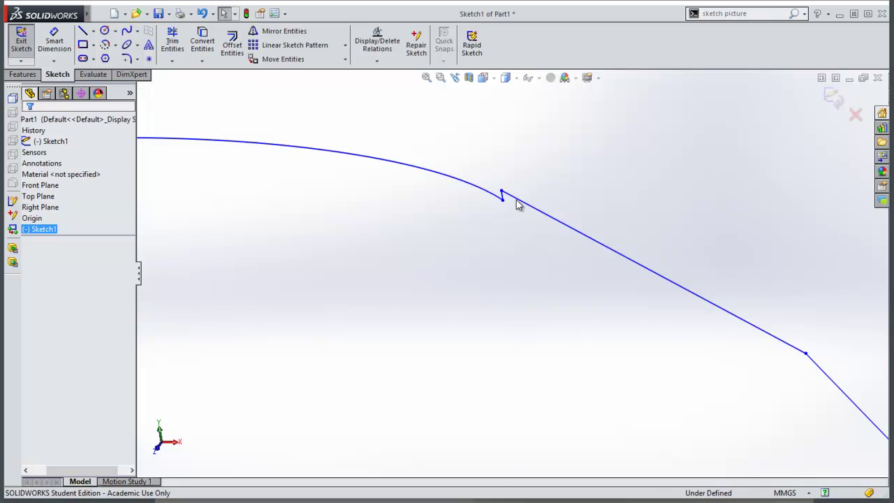
{"action": "left_click", "coordinate": [83, 30]}
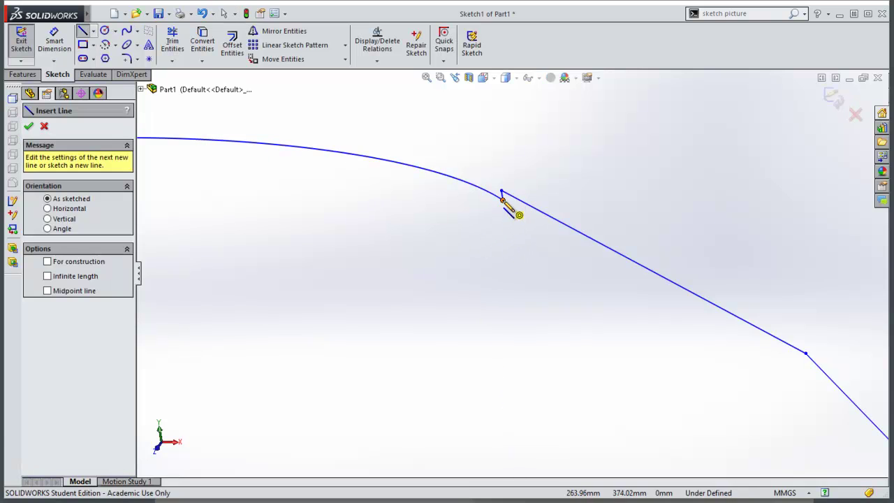
{"action": "left_click_drag", "start_coordinate": [502, 199], "coordinate": [807, 354]}
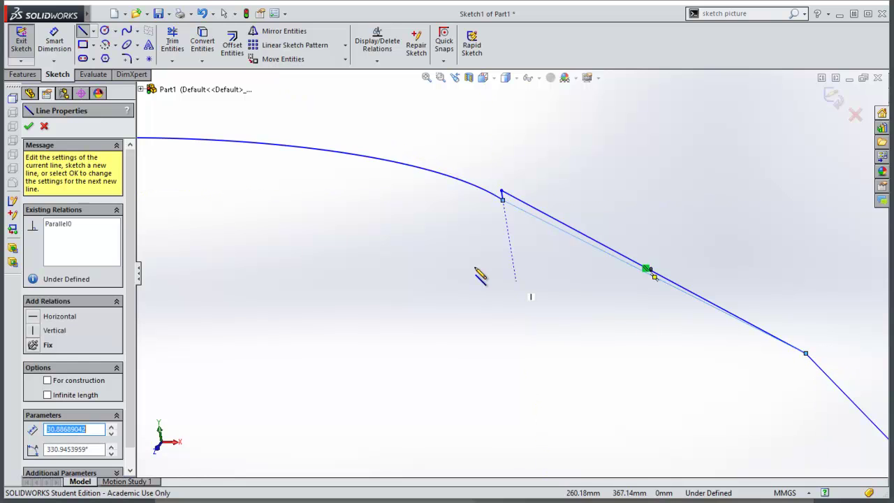
Finish the line and trim away the original sloped line and its short stub beside the back curve's end
{"action": "left_click", "coordinate": [28, 127]}
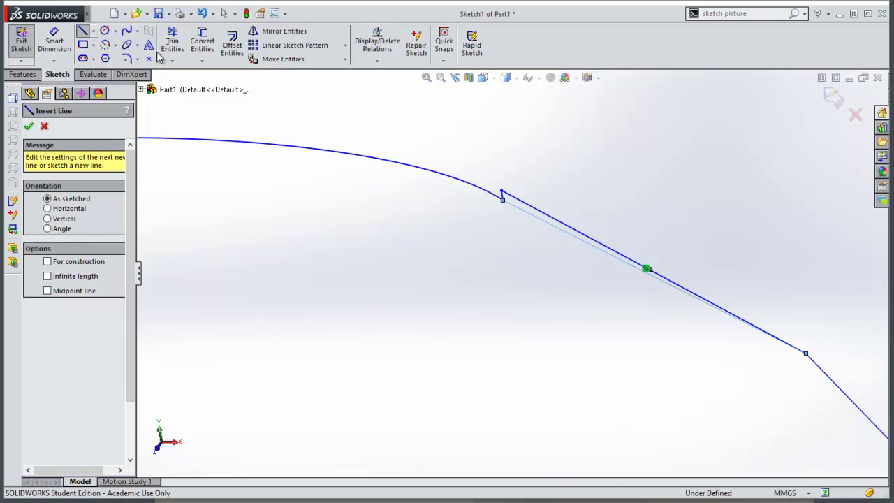
{"action": "left_click", "coordinate": [179, 51]}
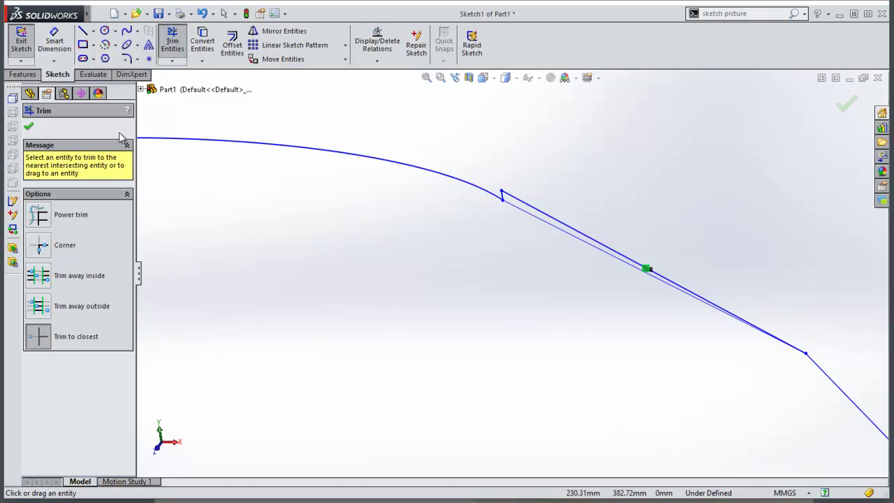
{"action": "left_click", "coordinate": [82, 330]}
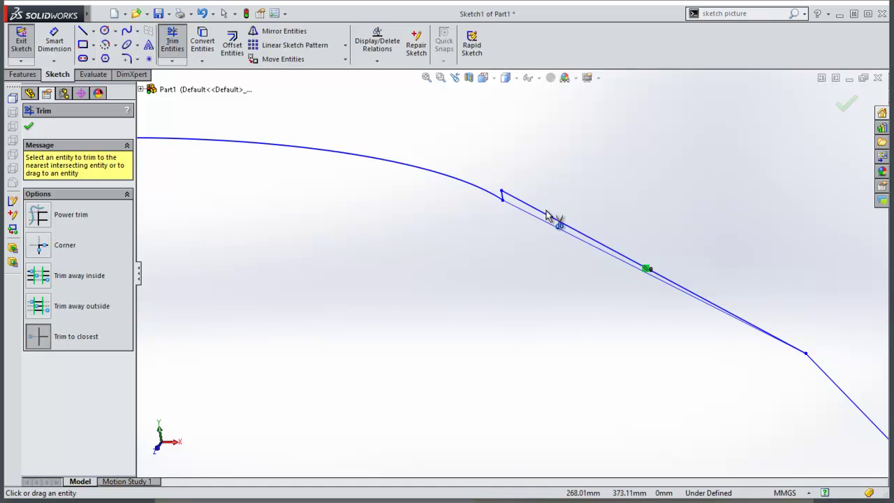
{"action": "left_click", "coordinate": [553, 221]}
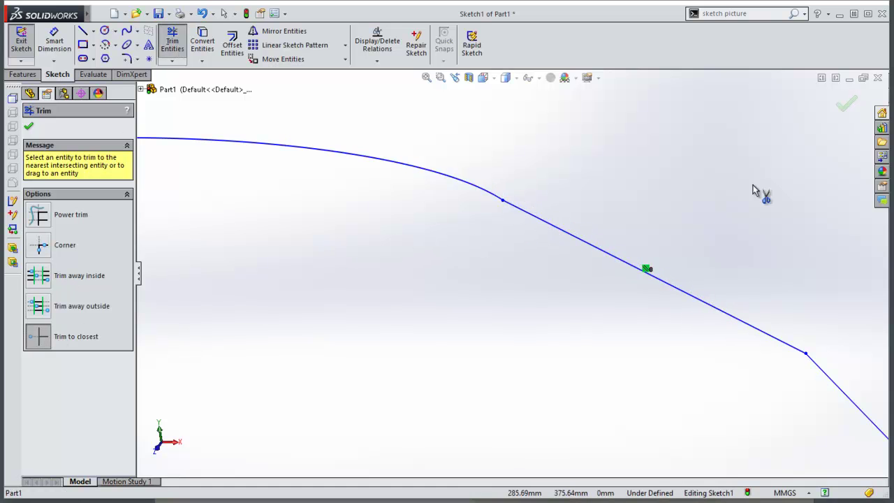
{"action": "left_click", "coordinate": [845, 105]}
Inspect the repaired back curve and the neighbouring outline for remaining gaps
{"action": "scroll", "coordinate": [613, 299], "scroll_direction": "up", "scroll_amount": 4}
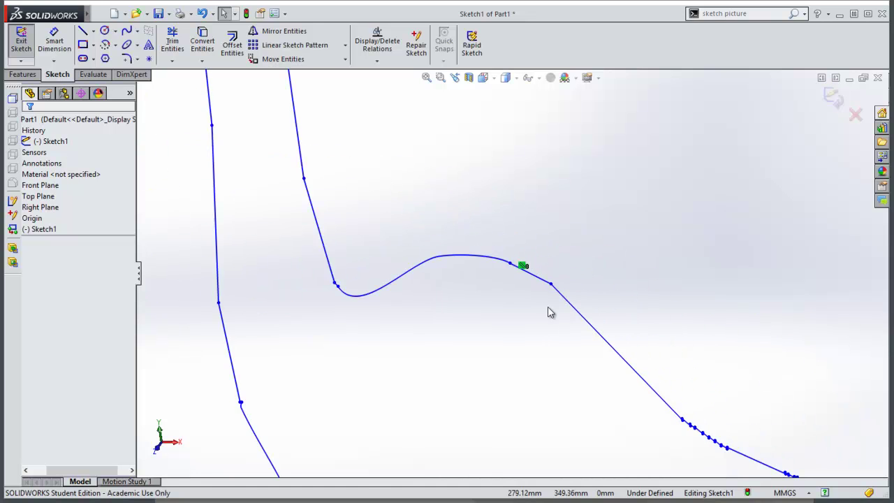
{"action": "scroll", "coordinate": [474, 298], "scroll_direction": "down", "scroll_amount": 5}
{"action": "scroll", "coordinate": [295, 305], "scroll_direction": "up", "scroll_amount": 2}
{"action": "scroll", "coordinate": [311, 294], "scroll_direction": "down", "scroll_amount": 3}
{"action": "scroll", "coordinate": [650, 294], "scroll_direction": "up", "scroll_amount": 4}
{"action": "scroll", "coordinate": [650, 295], "scroll_direction": "up", "scroll_amount": 2}
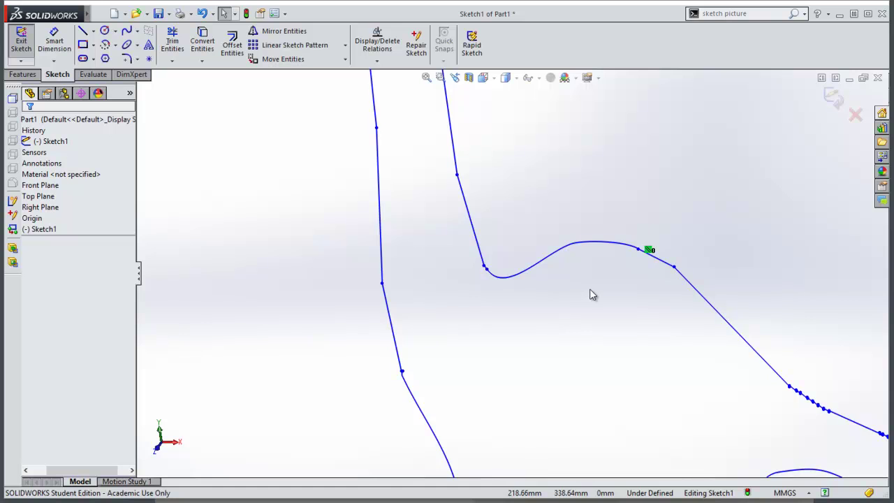
{"action": "scroll", "coordinate": [591, 293], "scroll_direction": "up", "scroll_amount": 4}
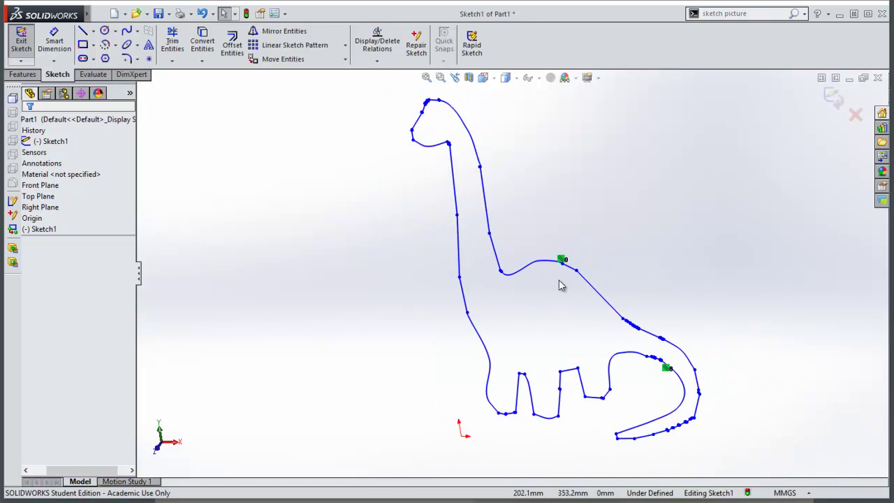
Exit the sketch and extrude the dinosaur's enclosed region as a boss with a blind depth of 3 mm
{"action": "left_click", "coordinate": [21, 40]}
{"action": "left_click", "coordinate": [42, 230]}
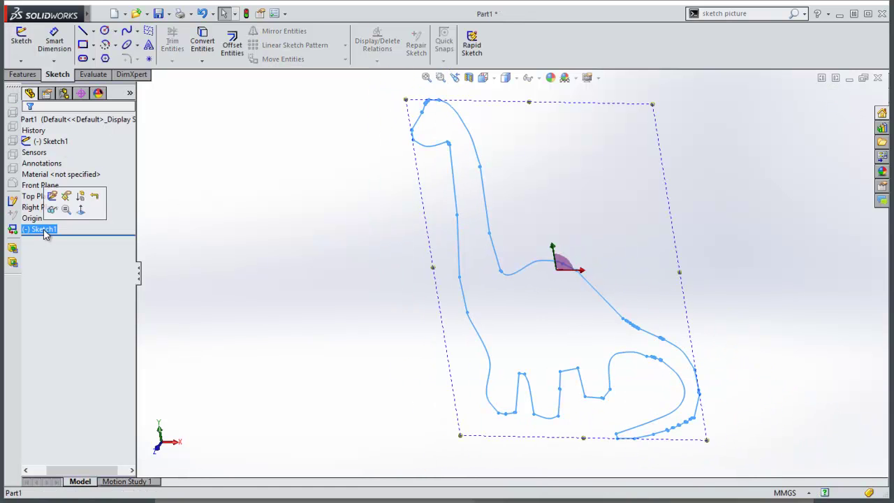
{"action": "left_click", "coordinate": [23, 74]}
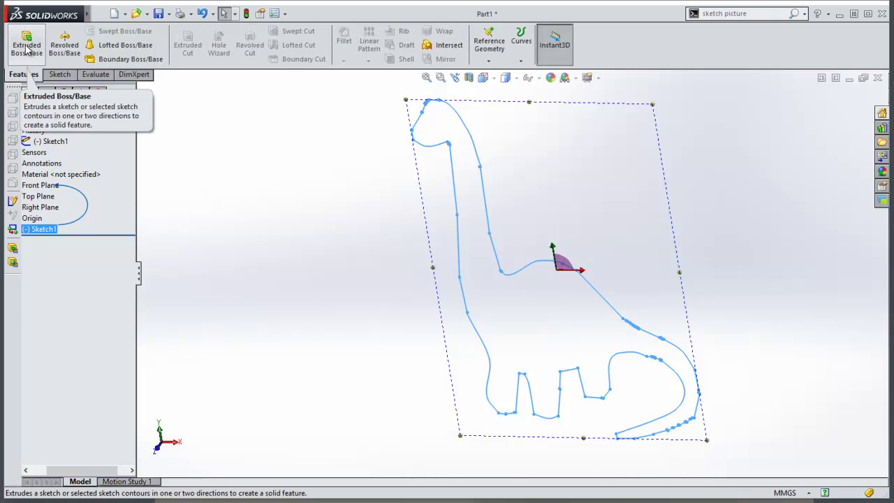
{"action": "left_click", "coordinate": [26, 43]}
{"action": "left_click", "coordinate": [502, 293]}
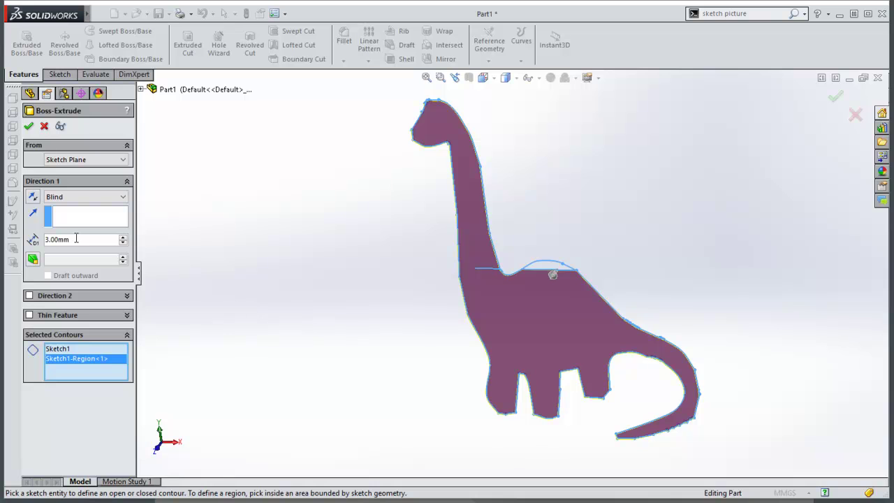
{"action": "left_click", "coordinate": [28, 126]}
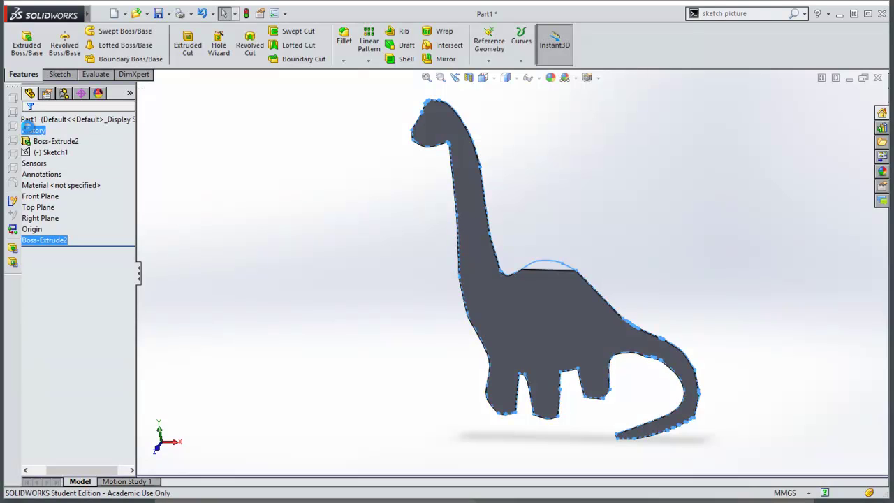
Inspect the extruded dinosaur from different angles and delete the boss extrusion while keeping its sketch
{"action": "middle_click_drag", "start_coordinate": [543, 339], "coordinate": [563, 260]}
{"action": "scroll", "coordinate": [558, 323], "scroll_direction": "down", "scroll_amount": 3}
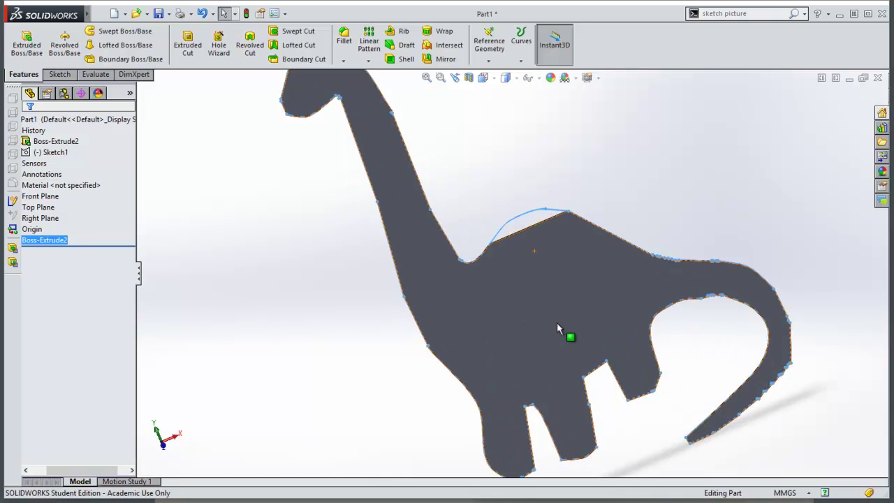
{"action": "scroll", "coordinate": [559, 322], "scroll_direction": "up", "scroll_amount": 5}
{"action": "scroll", "coordinate": [558, 305], "scroll_direction": "down", "scroll_amount": 2}
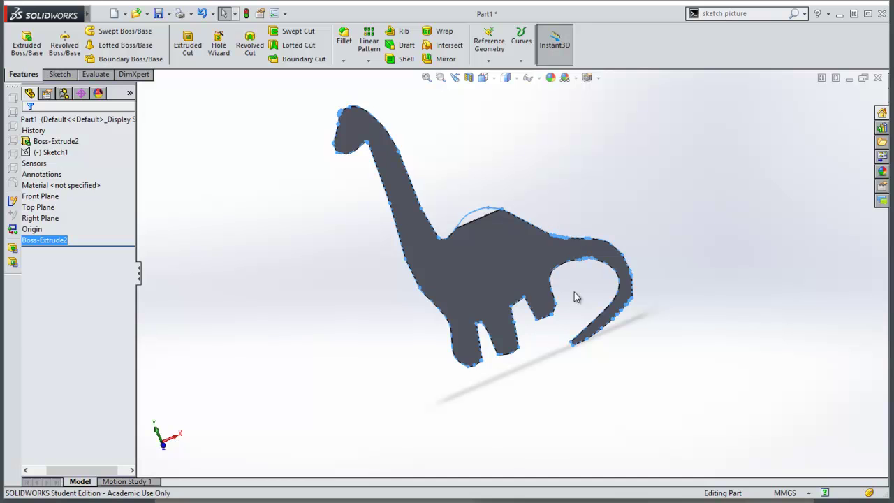
{"action": "middle_click_drag", "start_coordinate": [480, 271], "coordinate": [343, 130]}
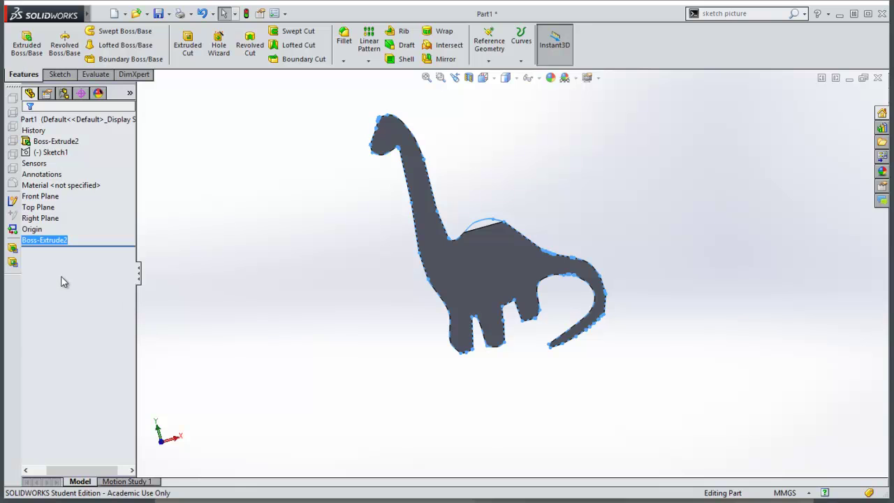
{"action": "right_click", "coordinate": [44, 243]}
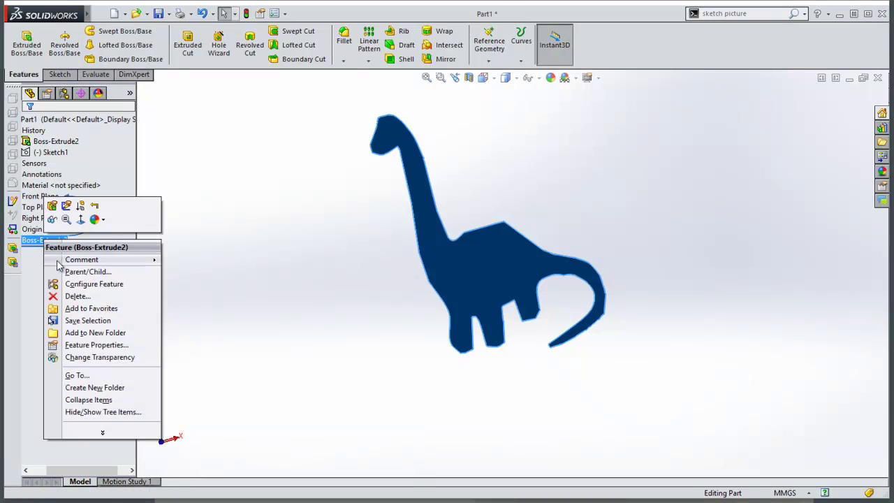
{"action": "left_click", "coordinate": [78, 294]}
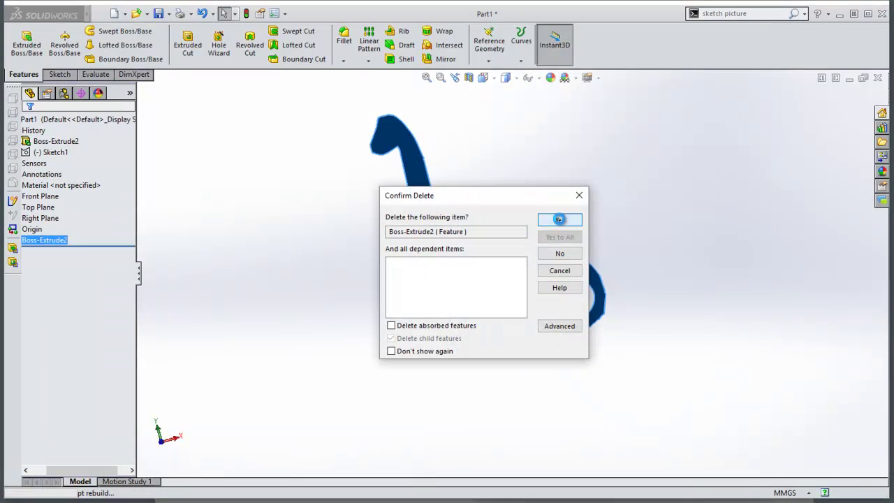
{"action": "left_click", "coordinate": [559, 222]}
Reopen the dinosaur sketch in the front view and draw a corner rectangle about 141 by 44.7 mm inside the body
{"action": "left_click", "coordinate": [61, 74]}
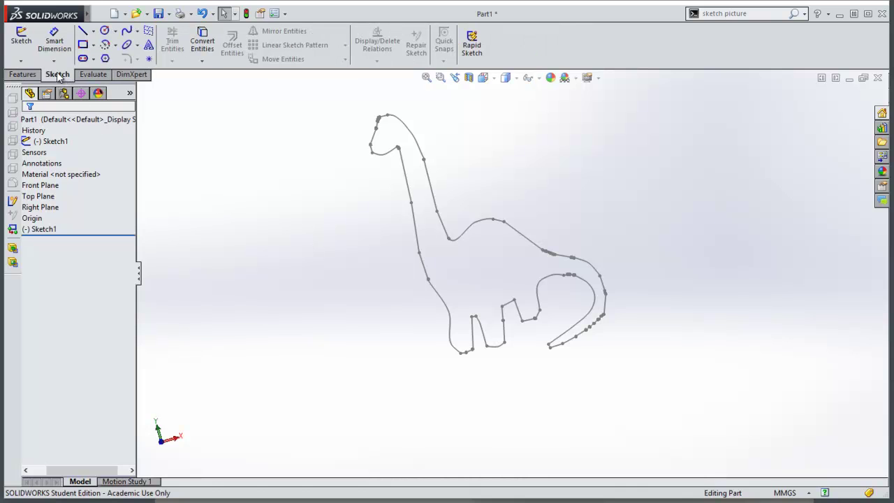
{"action": "left_click", "coordinate": [22, 40]}
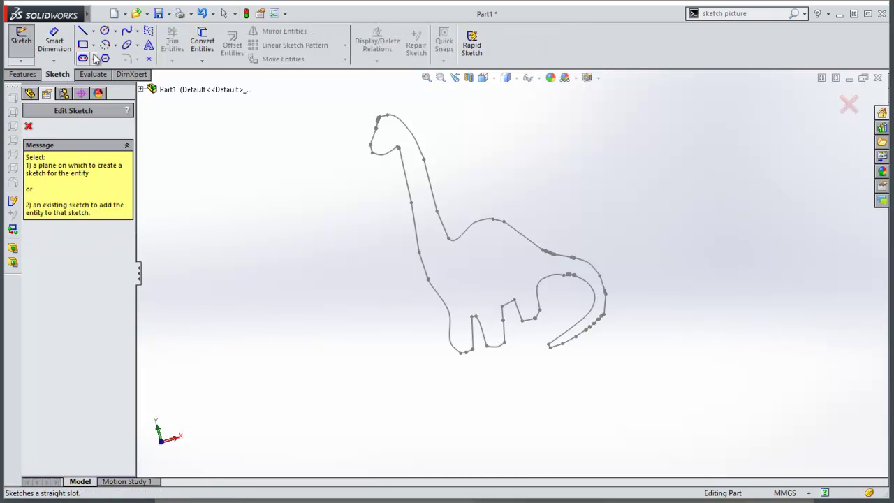
{"action": "left_click", "coordinate": [484, 77]}
{"action": "left_click", "coordinate": [500, 127]}
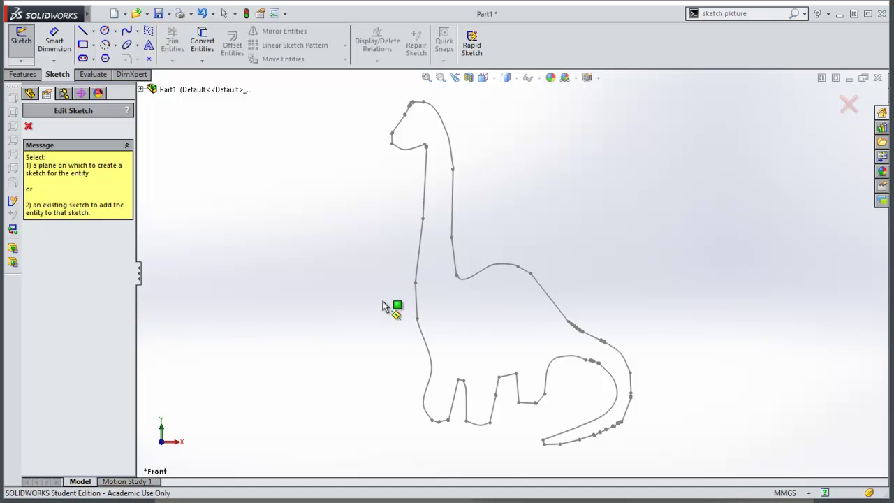
{"action": "left_click", "coordinate": [415, 281]}
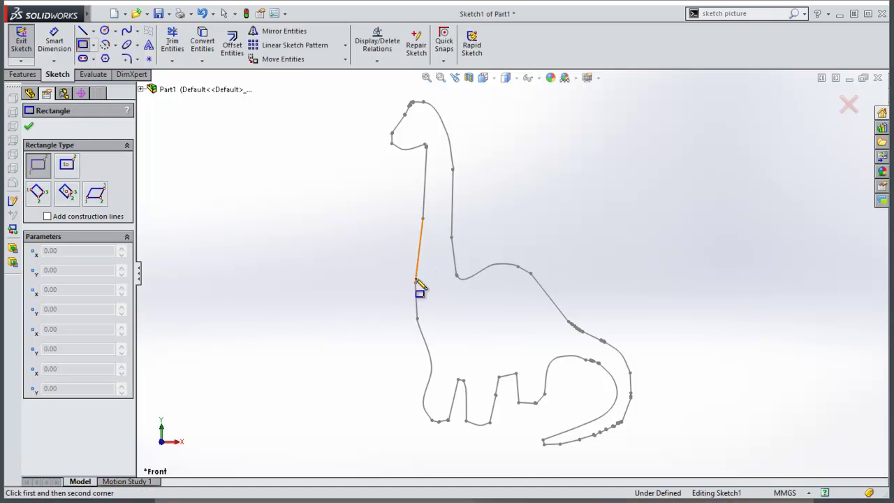
{"action": "left_click", "coordinate": [464, 315]}
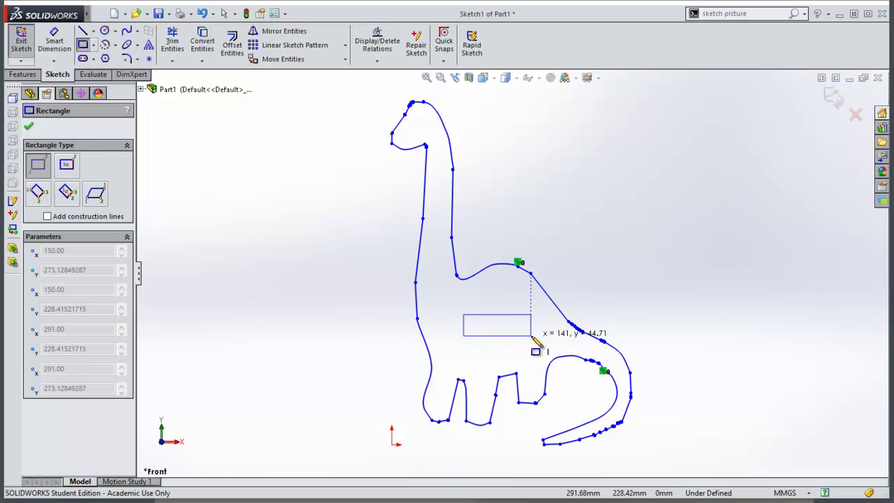
{"action": "left_click", "coordinate": [531, 336]}
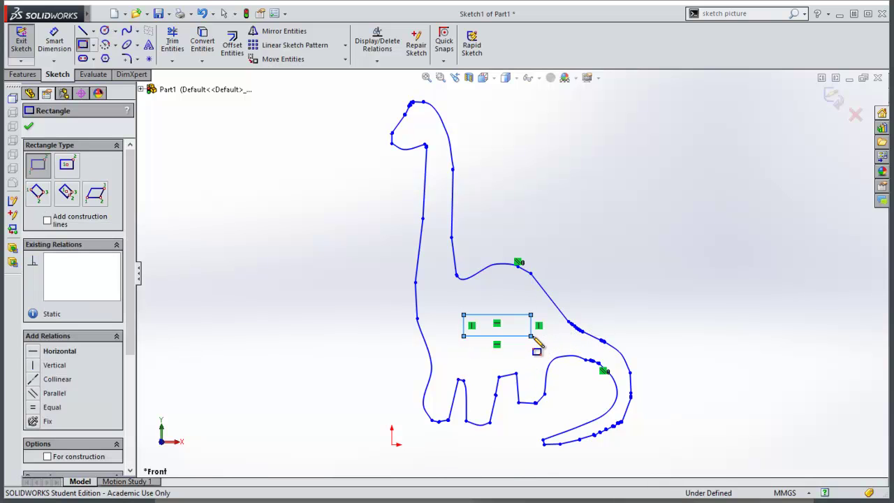
{"action": "left_click", "coordinate": [29, 128]}
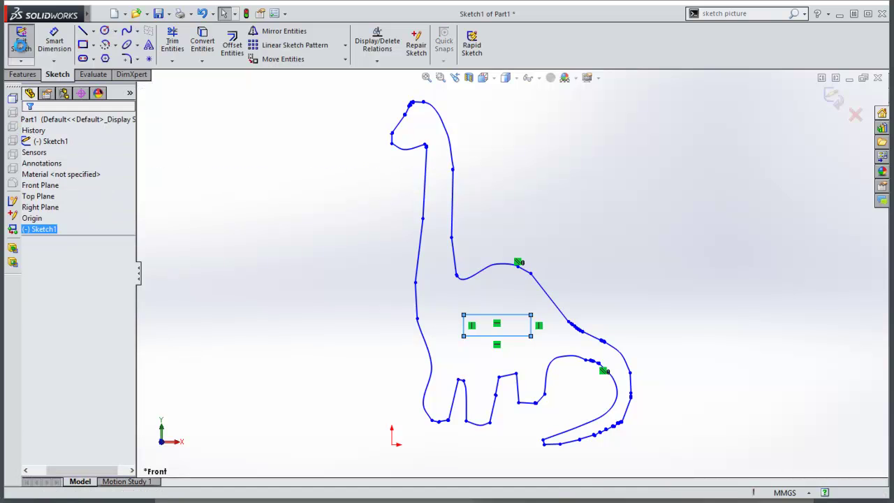
Exit the sketch and extrude the dinosaur region surrounding the rectangle as a boss with a blind depth of 3 mm
{"action": "left_click", "coordinate": [21, 41]}
{"action": "left_click", "coordinate": [36, 230]}
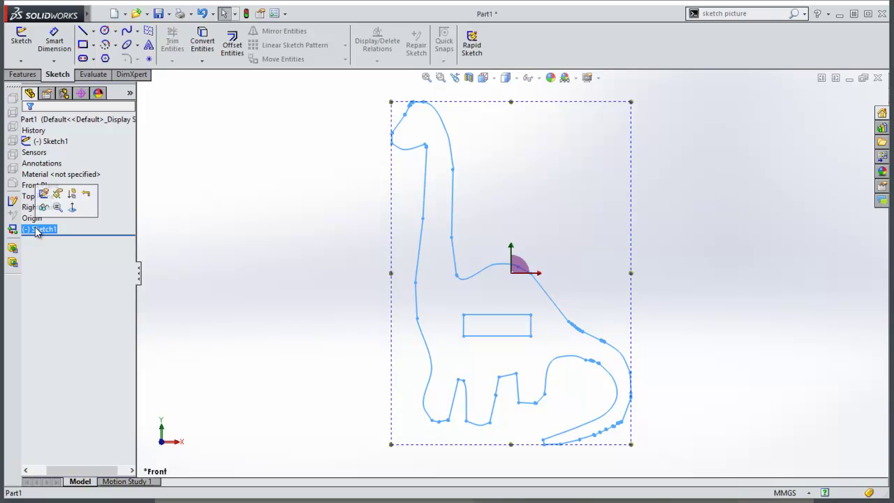
{"action": "left_click", "coordinate": [24, 74]}
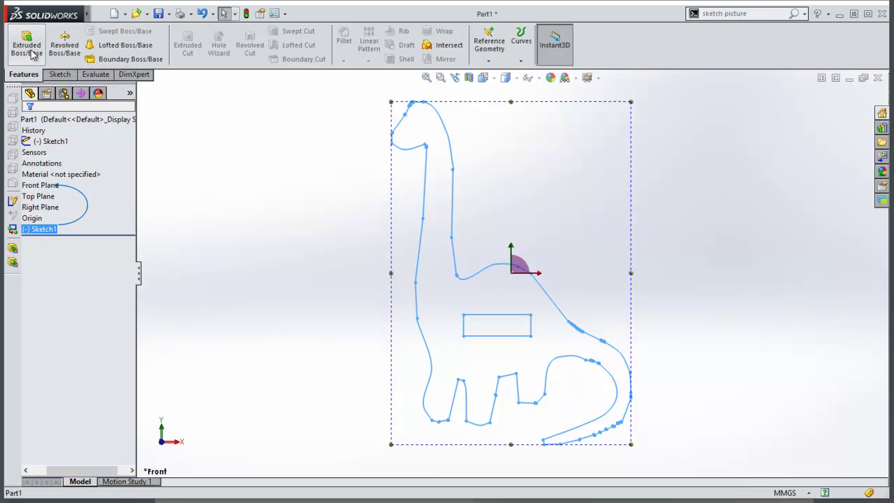
{"action": "left_click", "coordinate": [30, 45]}
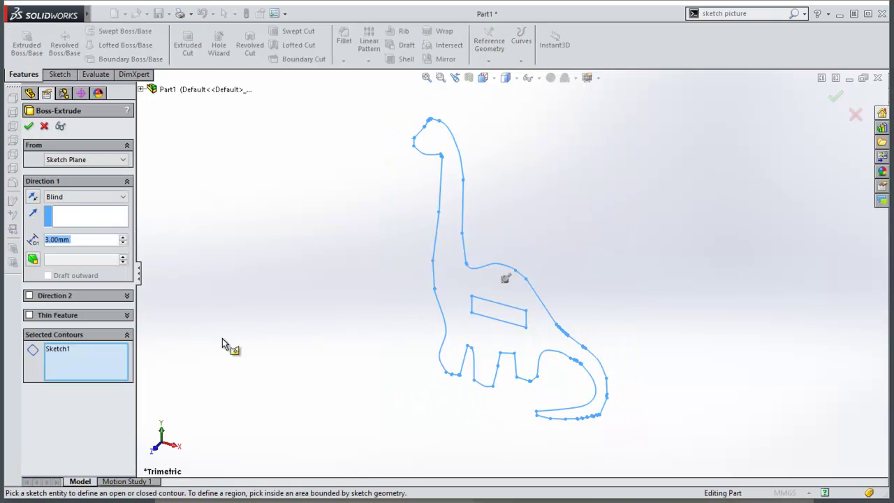
{"action": "left_click", "coordinate": [465, 327]}
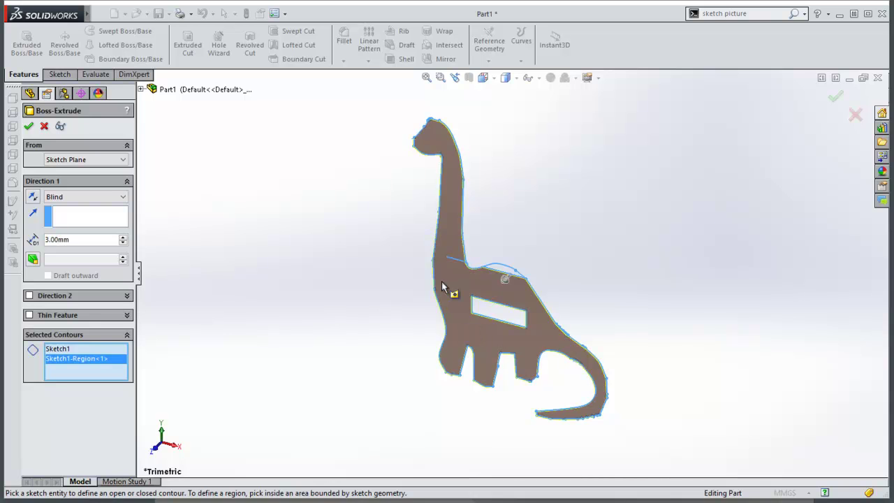
{"action": "left_click", "coordinate": [27, 126]}
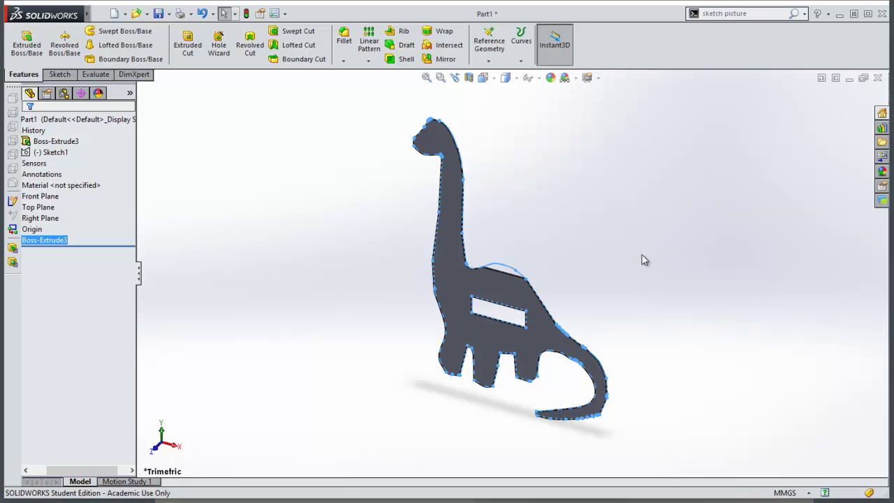
{"action": "middle_click_drag", "start_coordinate": [644, 259], "coordinate": [649, 202]}
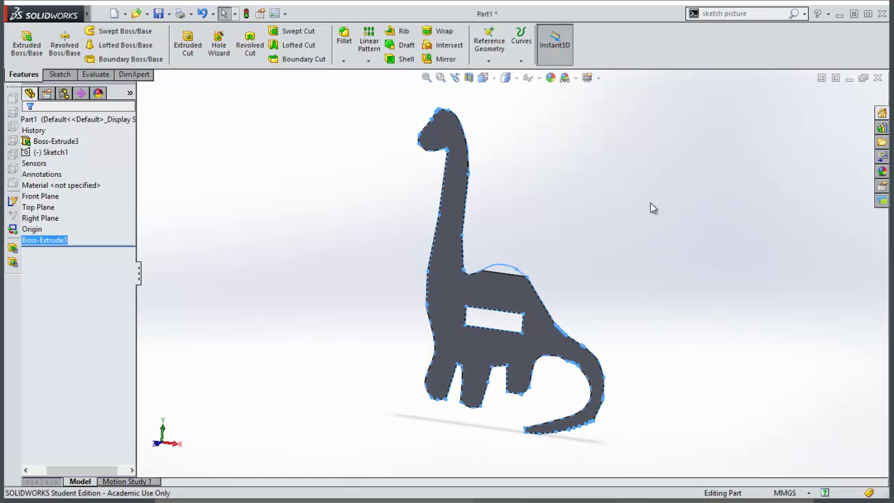